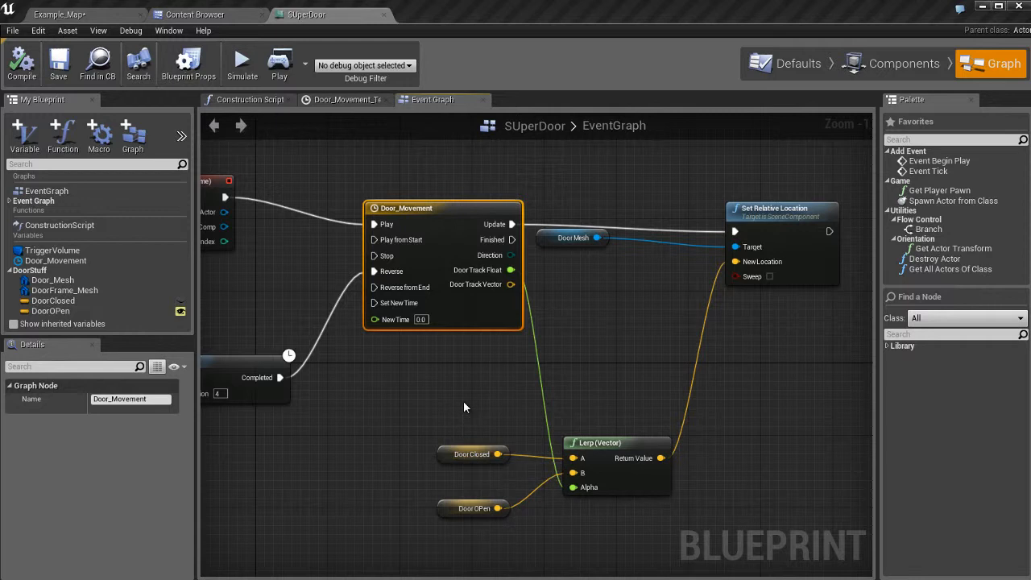
pyautogui.moveTo(483, 384); pyautogui.dragTo(481, 400, button='right')
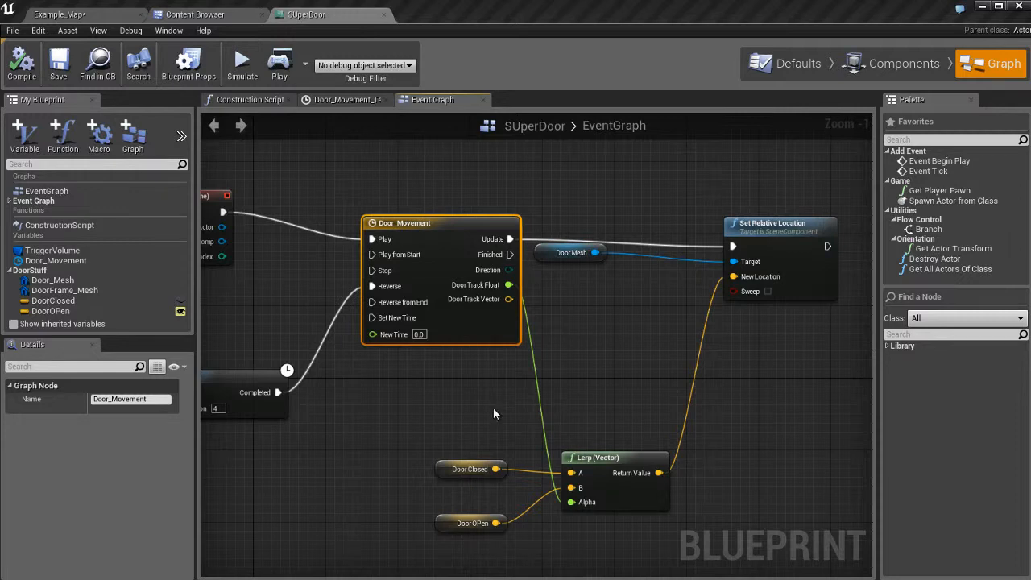
pyautogui.moveTo(493, 409); pyautogui.dragTo(605, 414, button='right')
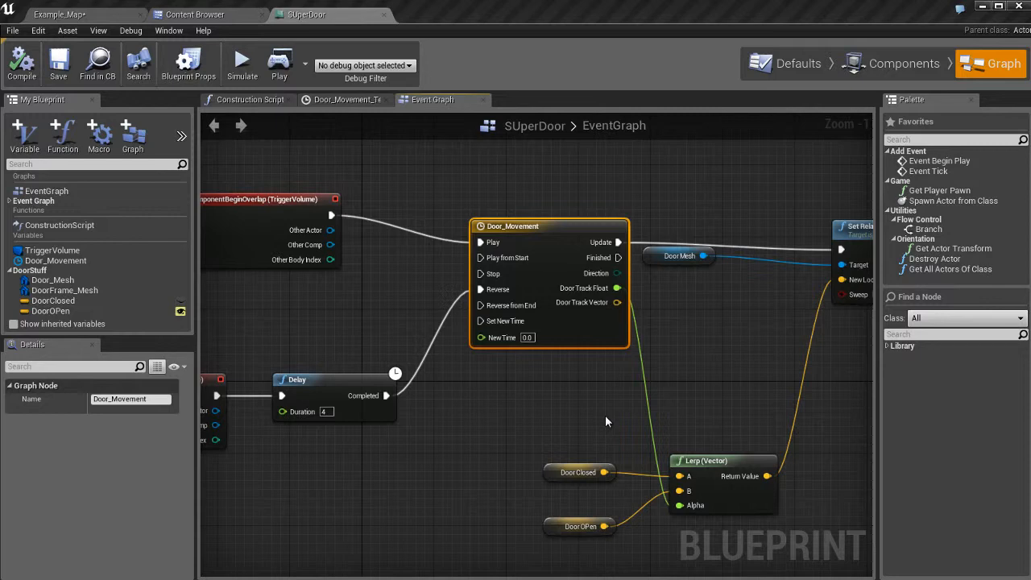
pyautogui.moveTo(605, 414); pyautogui.dragTo(580, 408, button='right')
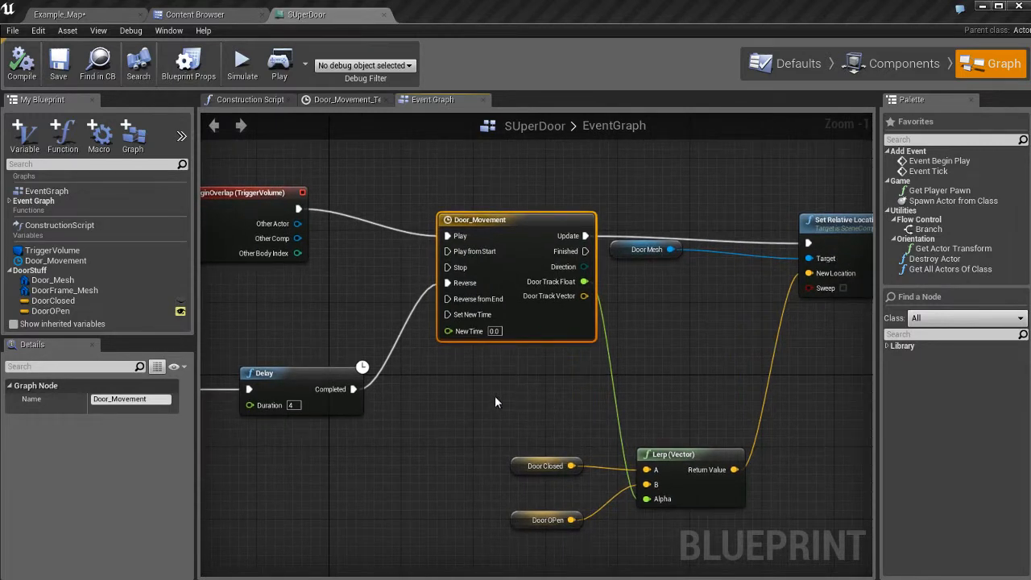
# Play-test Example_Map by walking up to the SUperDoor and backing away, and end the preview
pyautogui.click(95, 14)
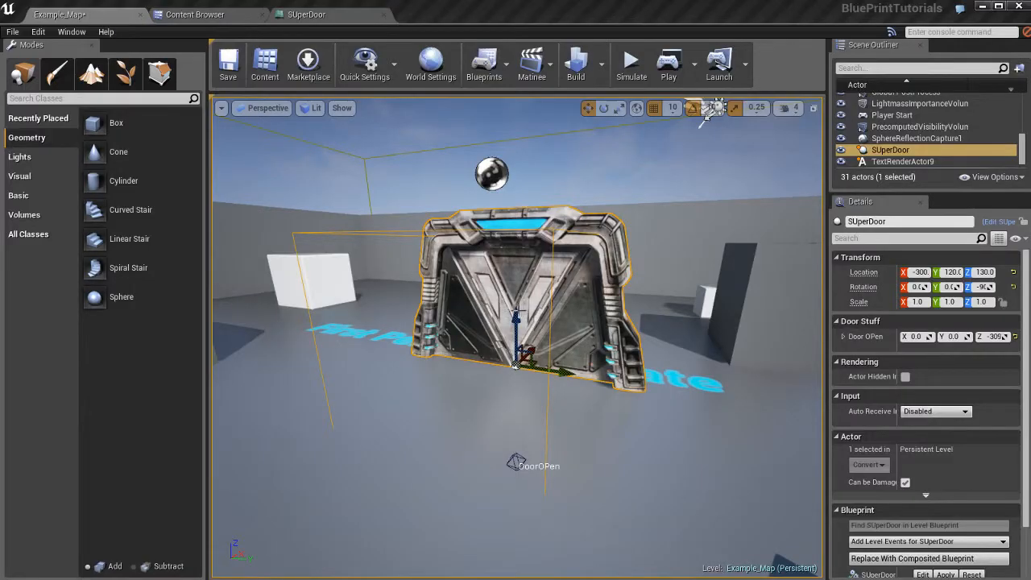
pyautogui.moveTo(518, 312); pyautogui.dragTo(518, 311, button='right')
pyautogui.hotkey('alt', 'p')
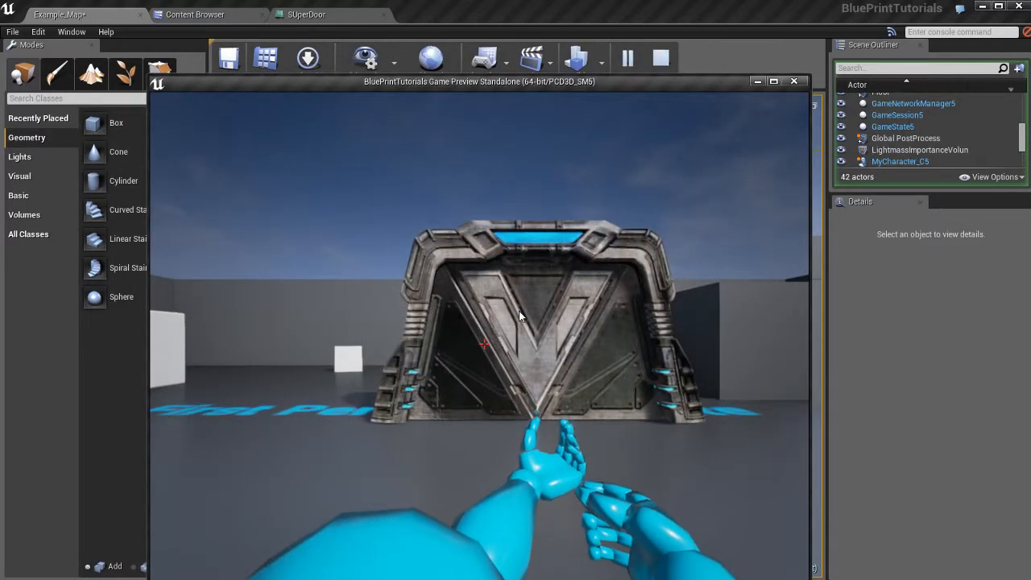
pyautogui.press('w')
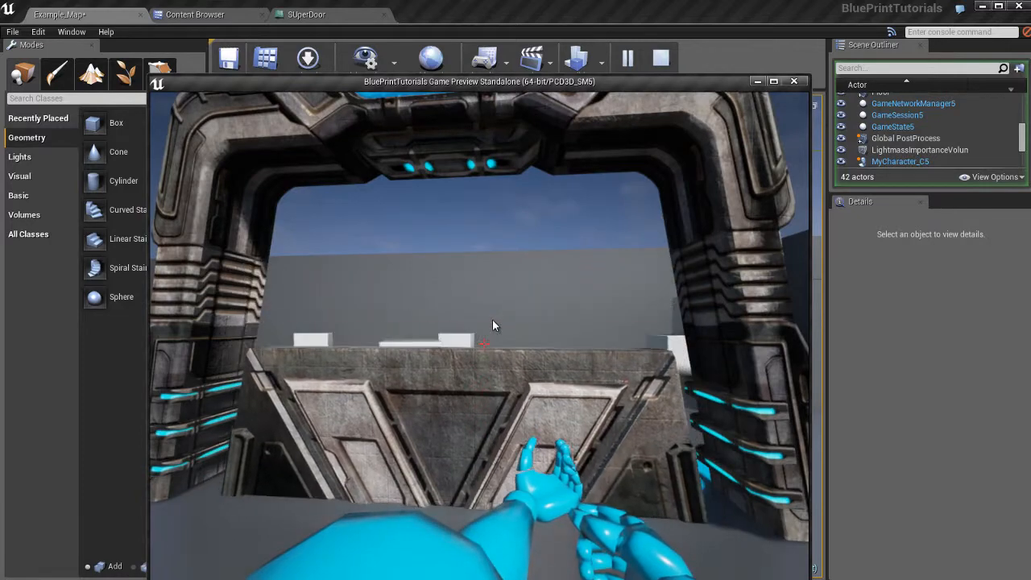
pyautogui.press('s')
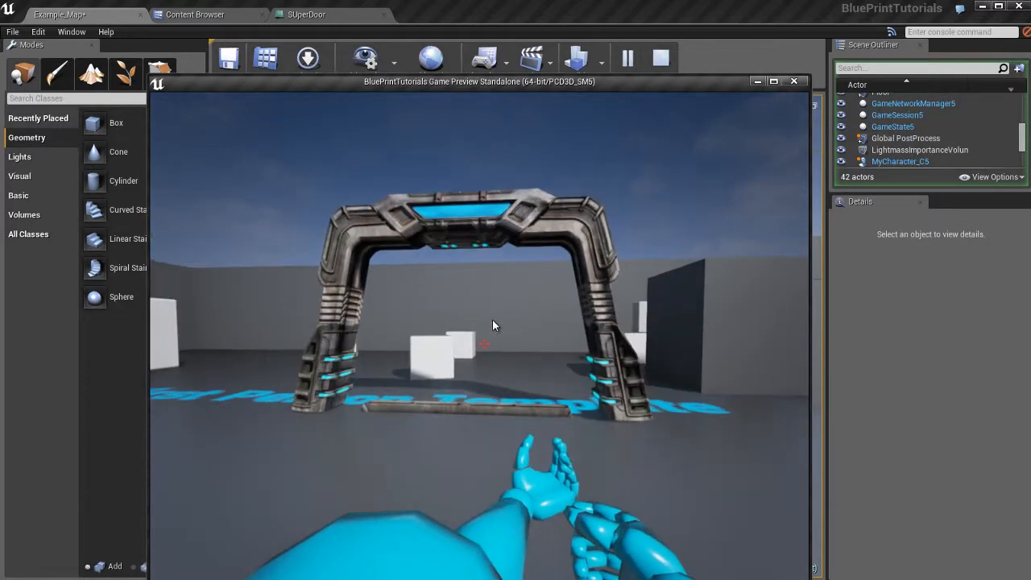
pyautogui.press('Escape')
pyautogui.click(306, 15)
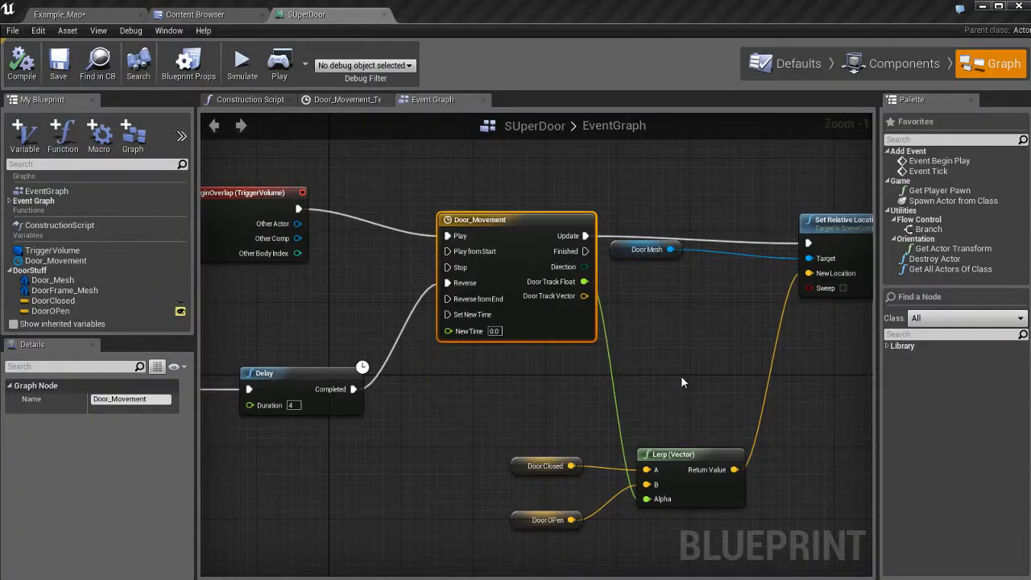
pyautogui.click(681, 371)
pyautogui.moveTo(667, 352); pyautogui.dragTo(638, 351, button='right')
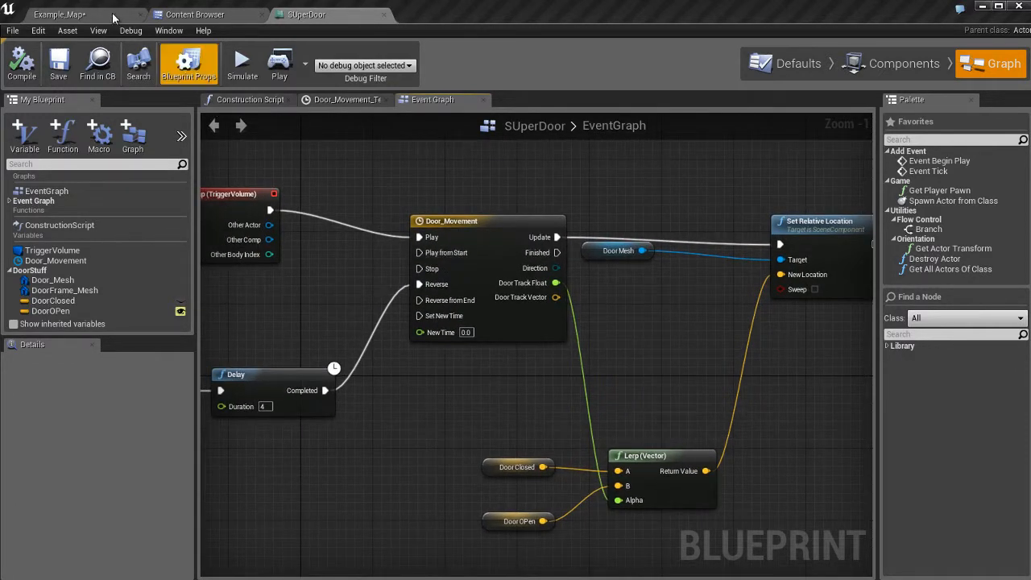
# Examine the SUperDoor's door panel and frame in the Example_Map level from close up and farther away
pyautogui.click(113, 17)
pyautogui.scroll(3, 498, 324)
pyautogui.scroll(5, 499, 322)
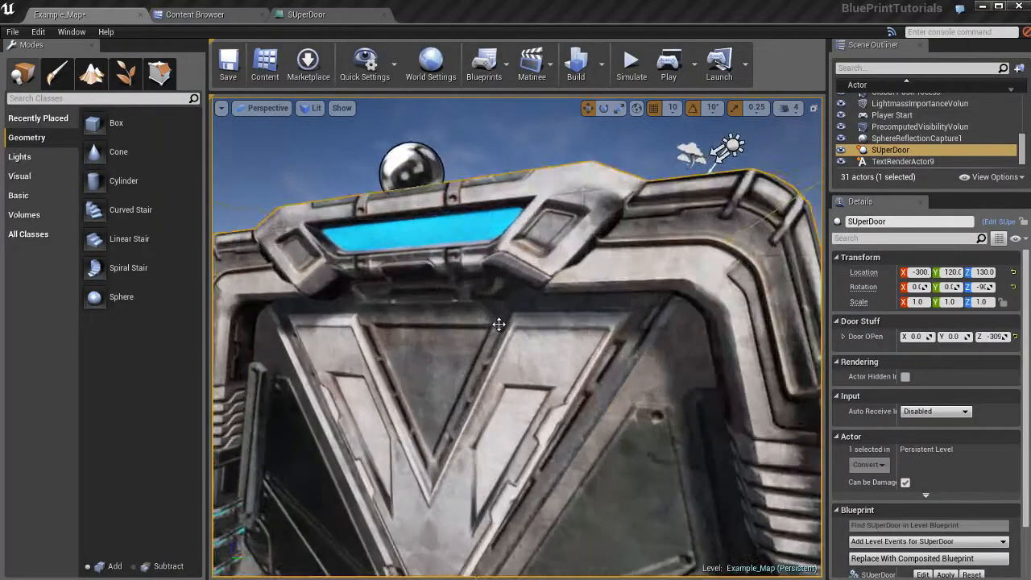
pyautogui.scroll(-3, 504, 278)
pyautogui.scroll(2, 497, 287)
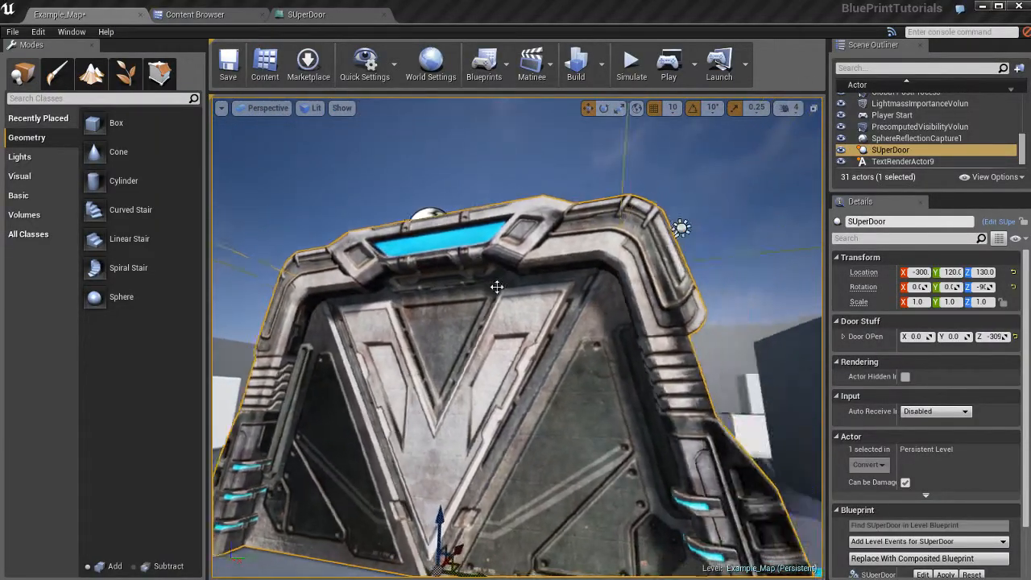
pyautogui.scroll(2, 498, 283)
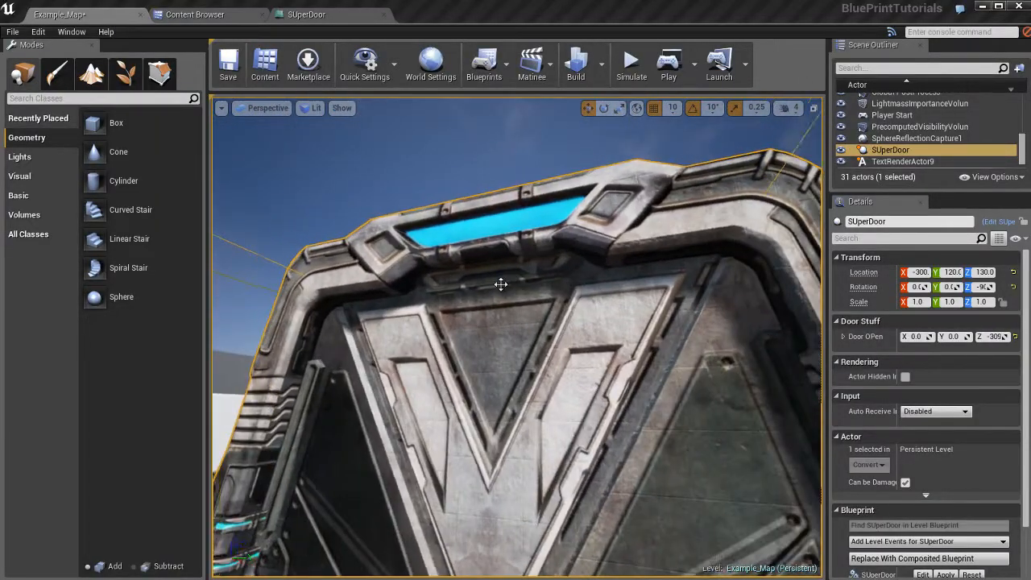
pyautogui.scroll(-4, 511, 299)
pyautogui.scroll(3, 507, 303)
pyautogui.scroll(-2, 507, 303)
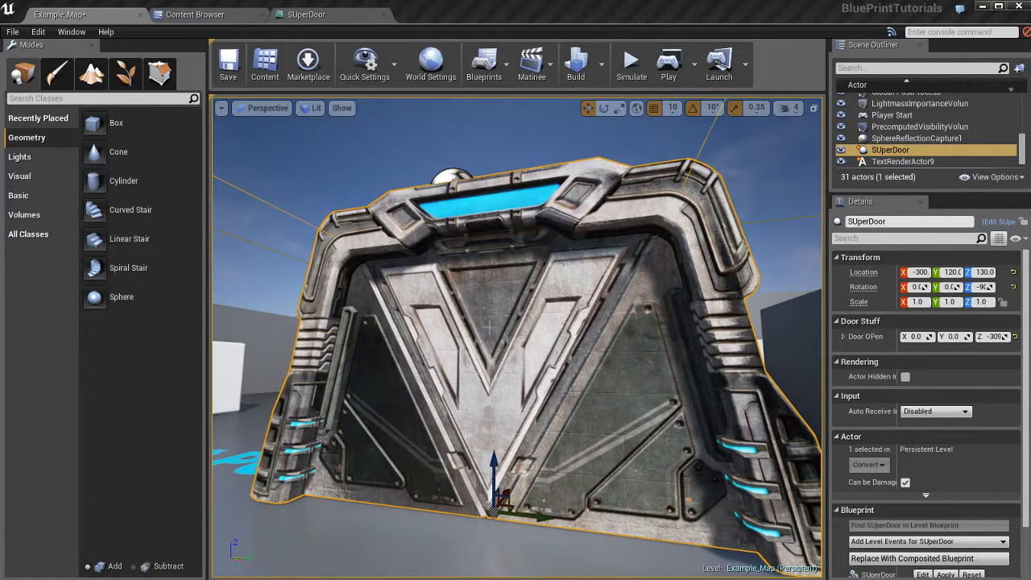
pyautogui.press('s')
pyautogui.moveTo(490, 328)
pyautogui.mouseDown(button='right')
pyautogui.moveTo(492, 343)
pyautogui.moveTo(483, 331)
pyautogui.mouseUp(button='right')
pyautogui.press('s')
pyautogui.press('w')
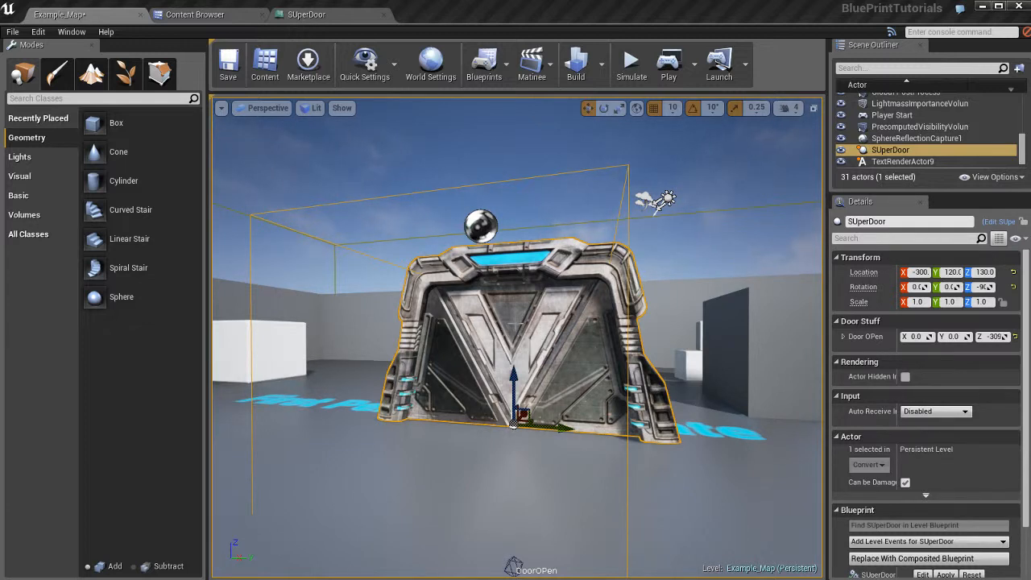
# Inspect the DoorFrame_Mesh, Door_Mesh and TriggerVolume components of the SUperDoor blueprint
pyautogui.click(326, 16)
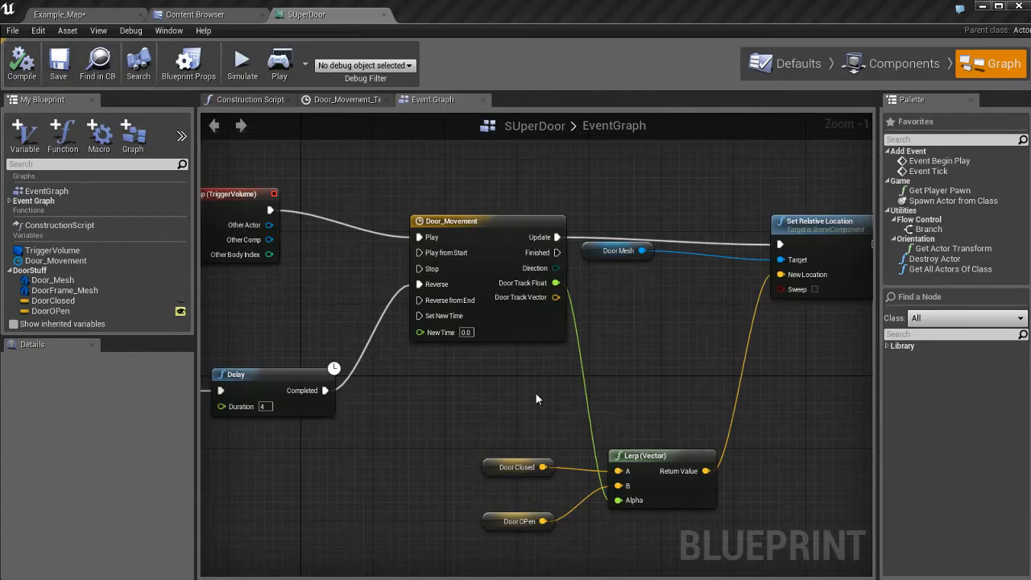
pyautogui.moveTo(493, 380); pyautogui.dragTo(539, 372, button='right')
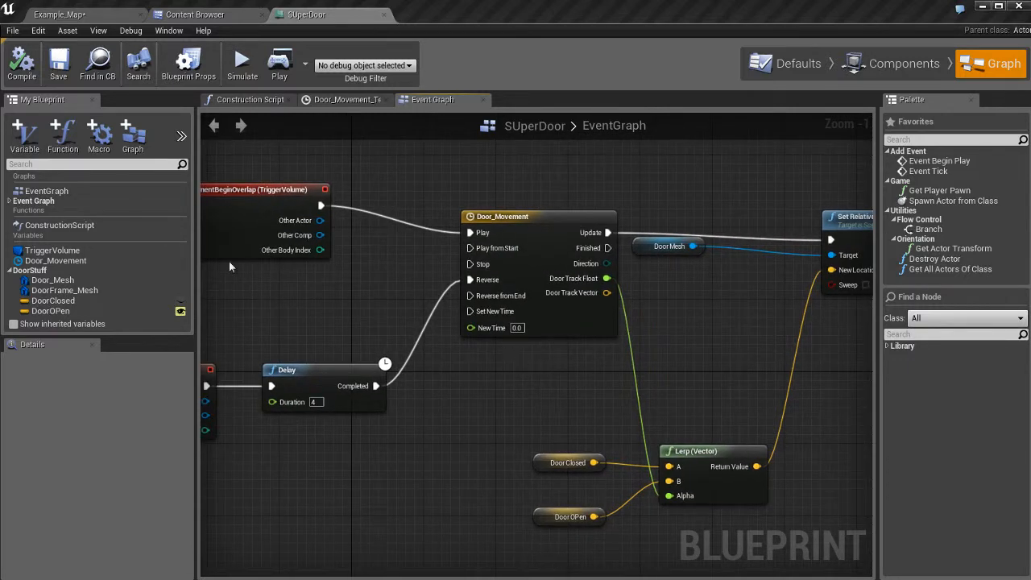
pyautogui.click(898, 64)
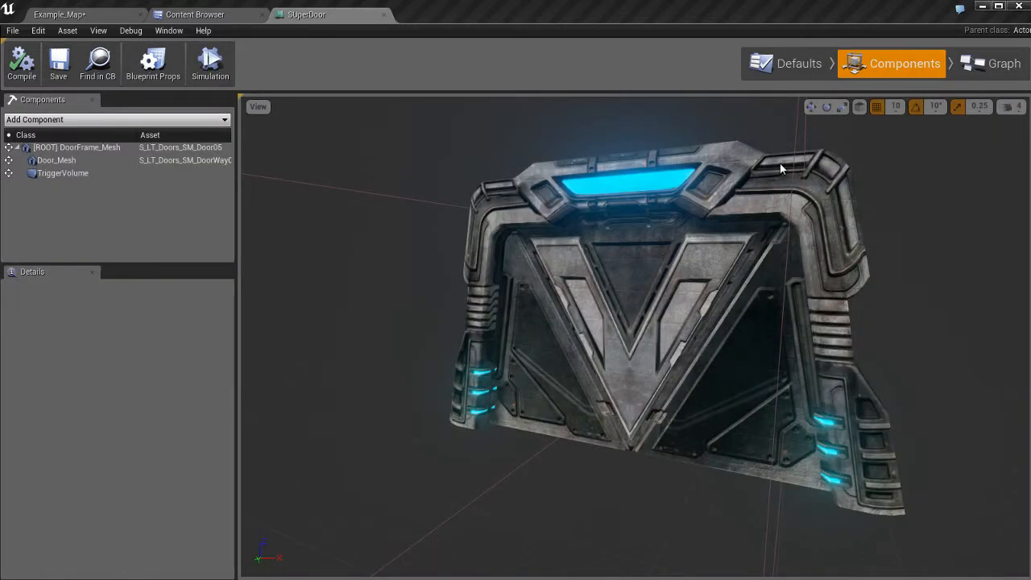
pyautogui.click(71, 150)
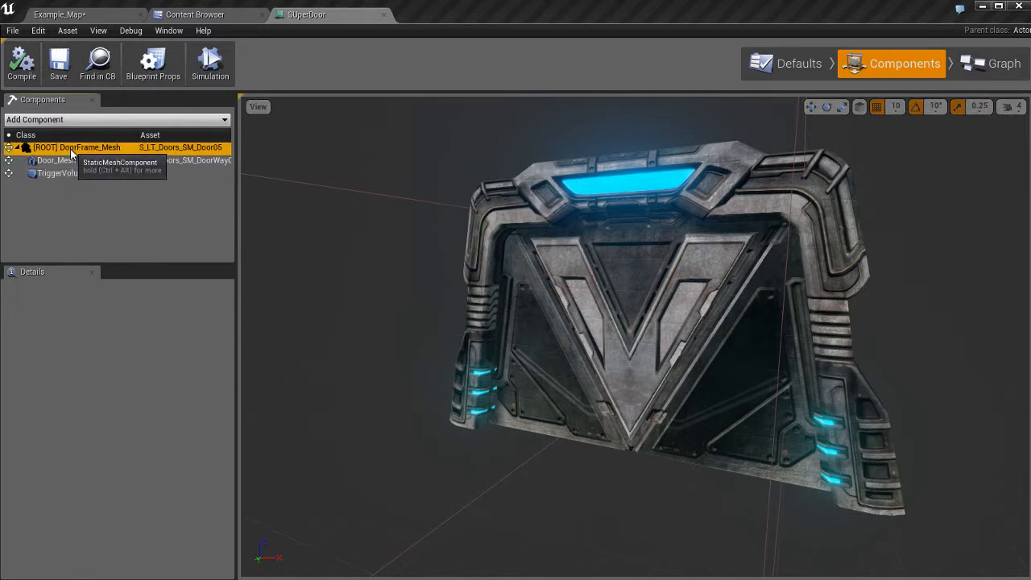
pyautogui.click(622, 204)
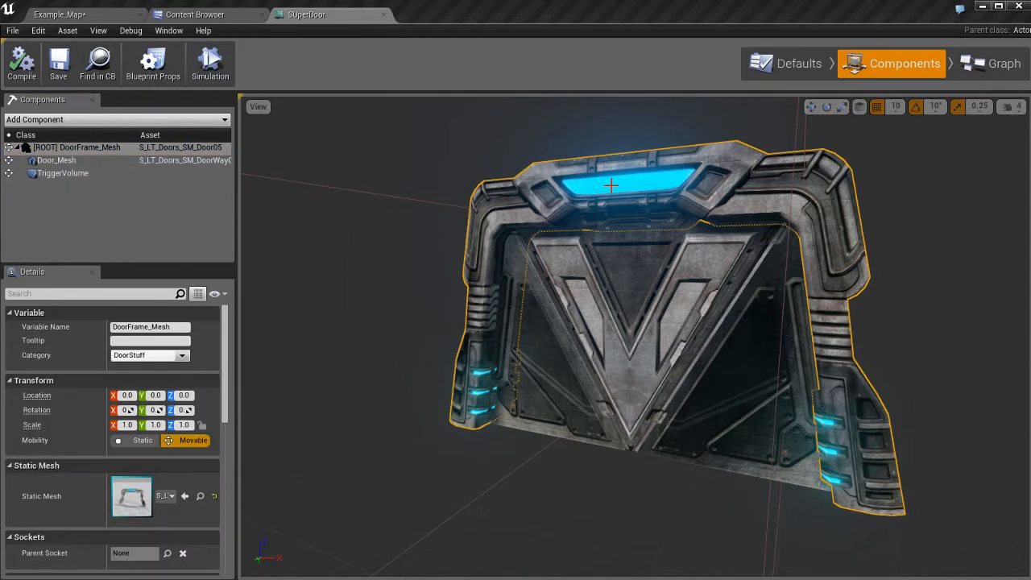
pyautogui.click(637, 316)
pyautogui.click(393, 197)
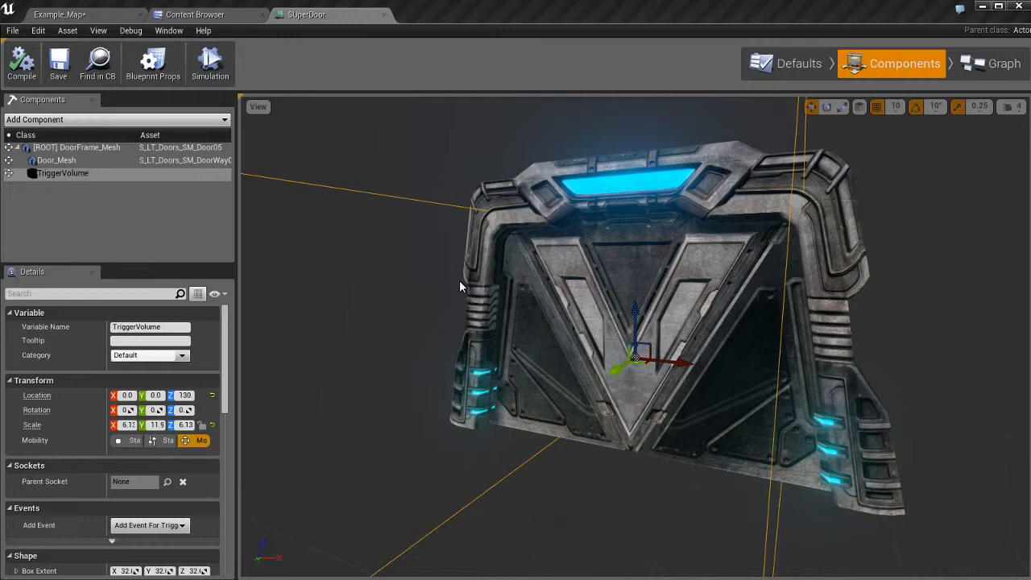
# Browse to the project's Particles folder and filter its assets to show only Particle System assets
pyautogui.click(226, 14)
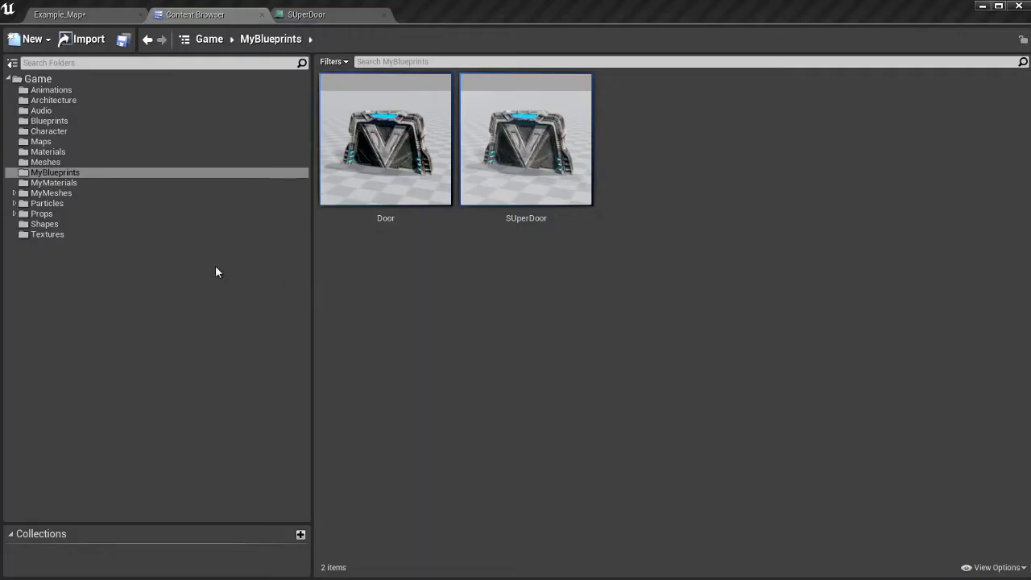
pyautogui.click(44, 204)
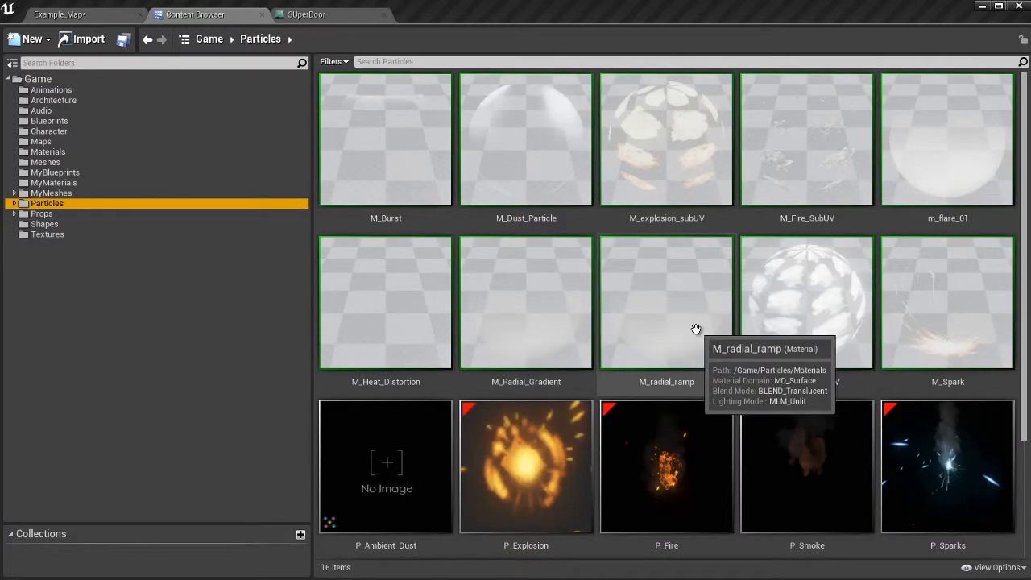
pyautogui.scroll(-2, 696, 330)
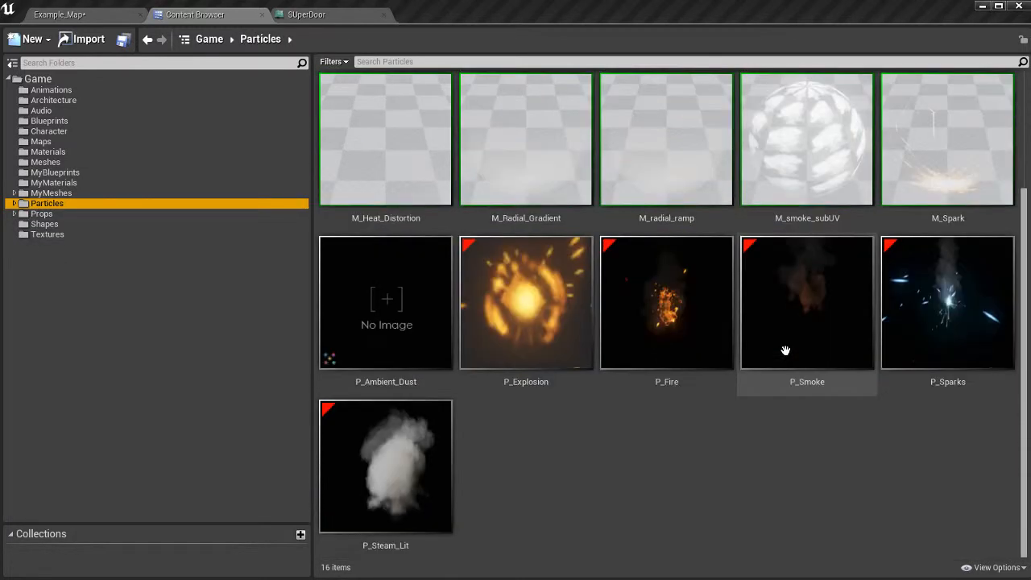
pyautogui.scroll(2, 785, 350)
pyautogui.click(333, 63)
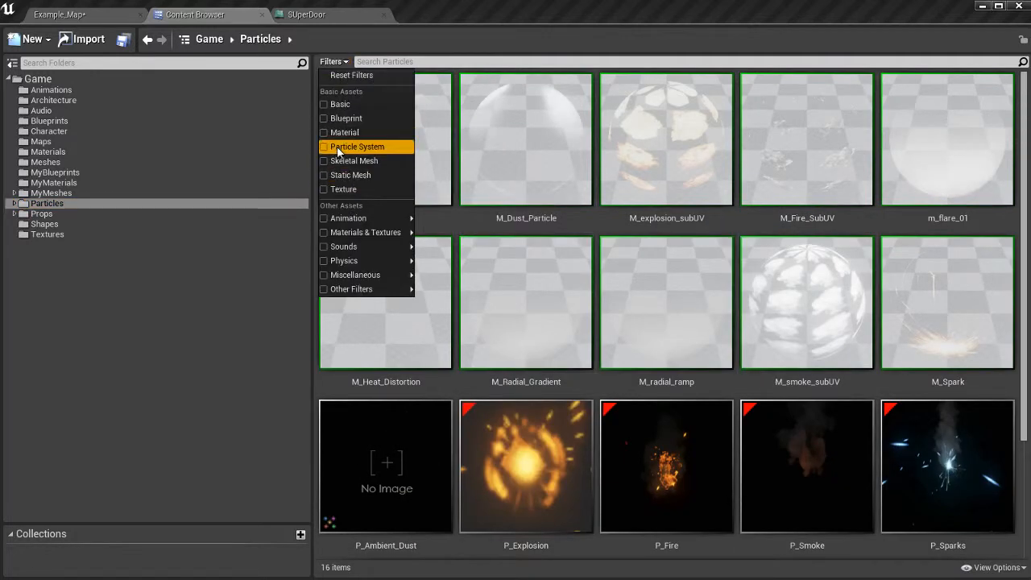
pyautogui.click(359, 147)
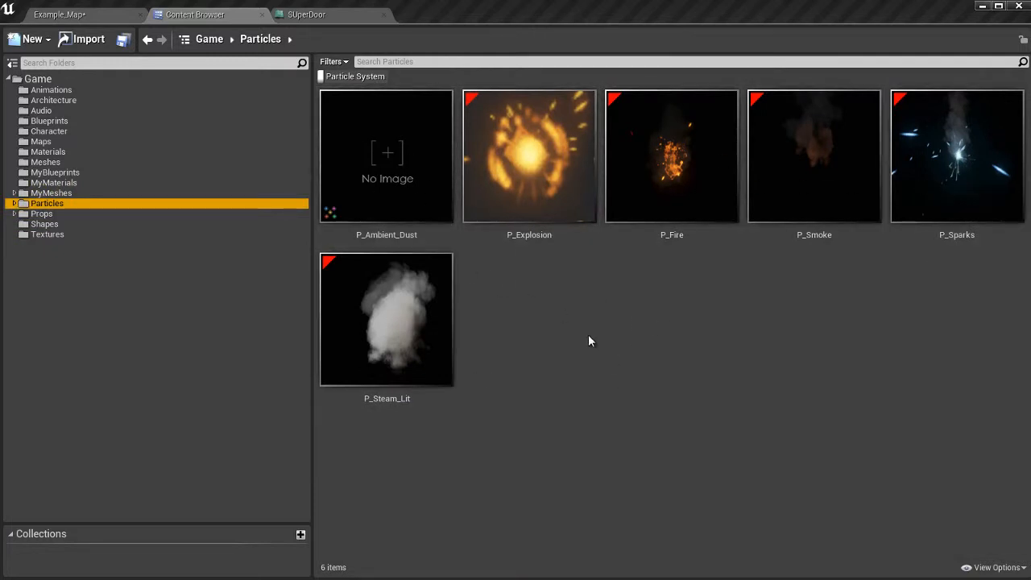
# Look over the P_Smoke, P_Sparks, P_Fire, P_Explosion and P_Steam_Lit particle systems, leaving none selected
pyautogui.click(821, 171)
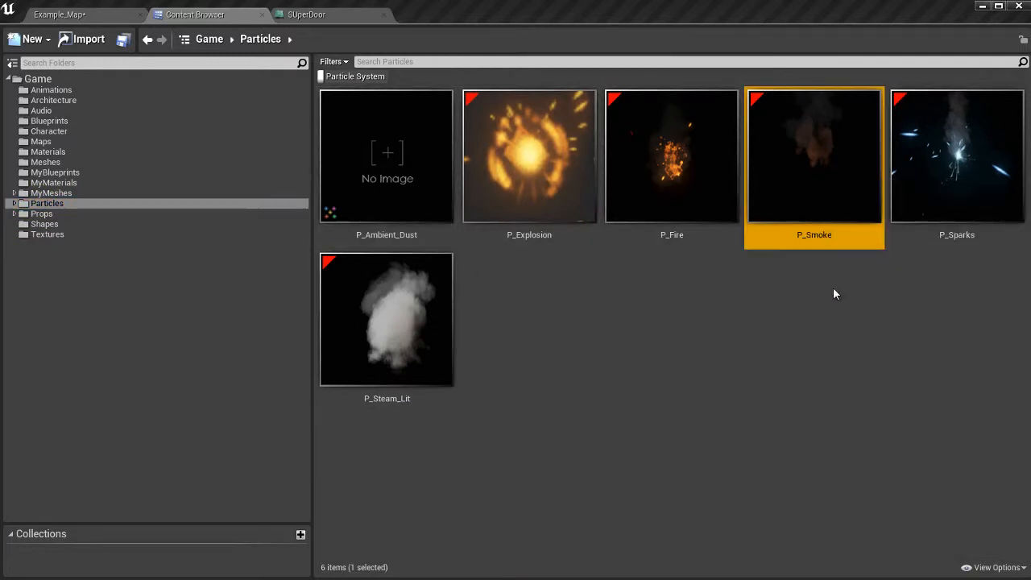
pyautogui.click(957, 174)
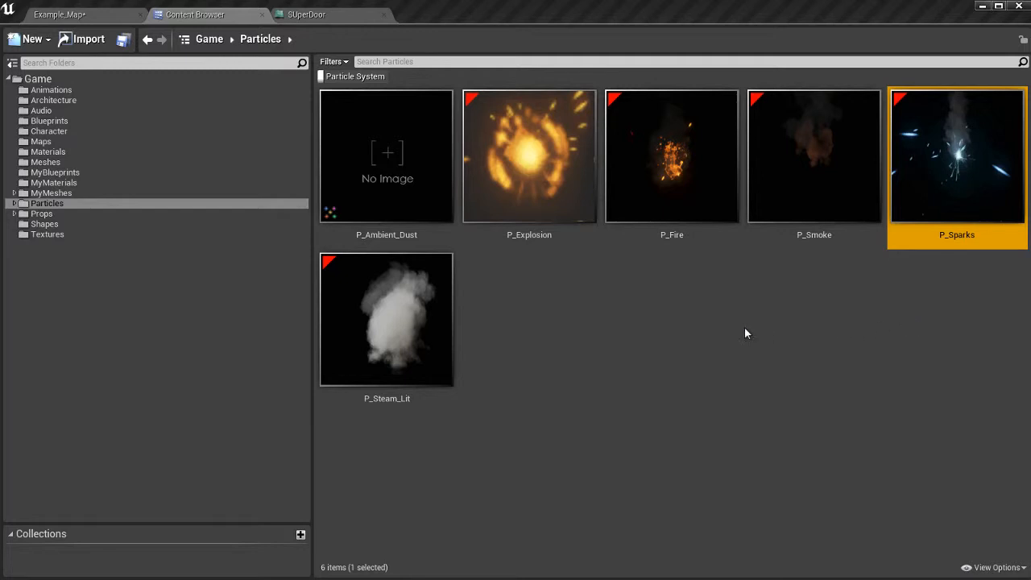
pyautogui.click(670, 211)
pyautogui.click(520, 193)
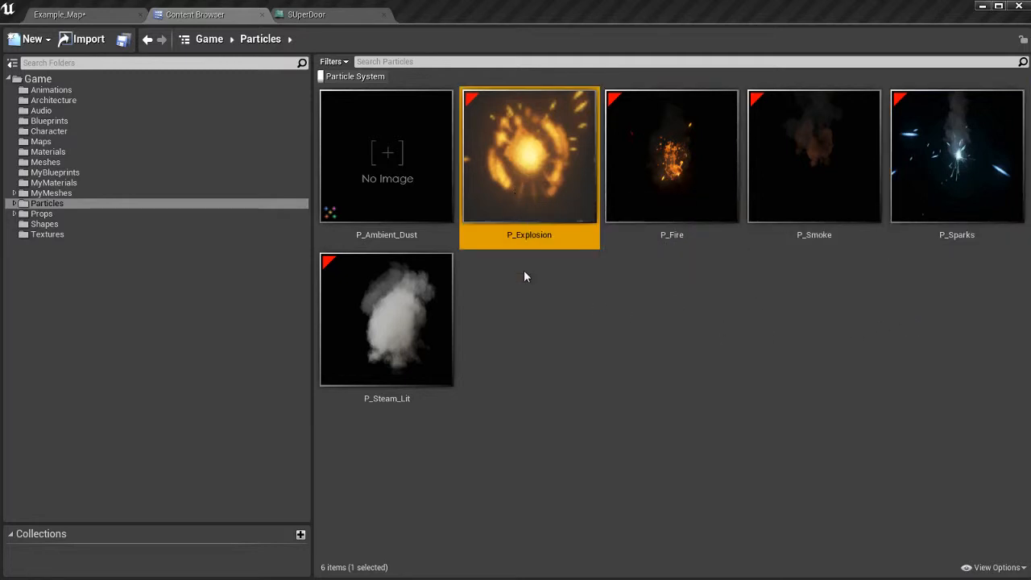
pyautogui.click(524, 270)
pyautogui.click(406, 325)
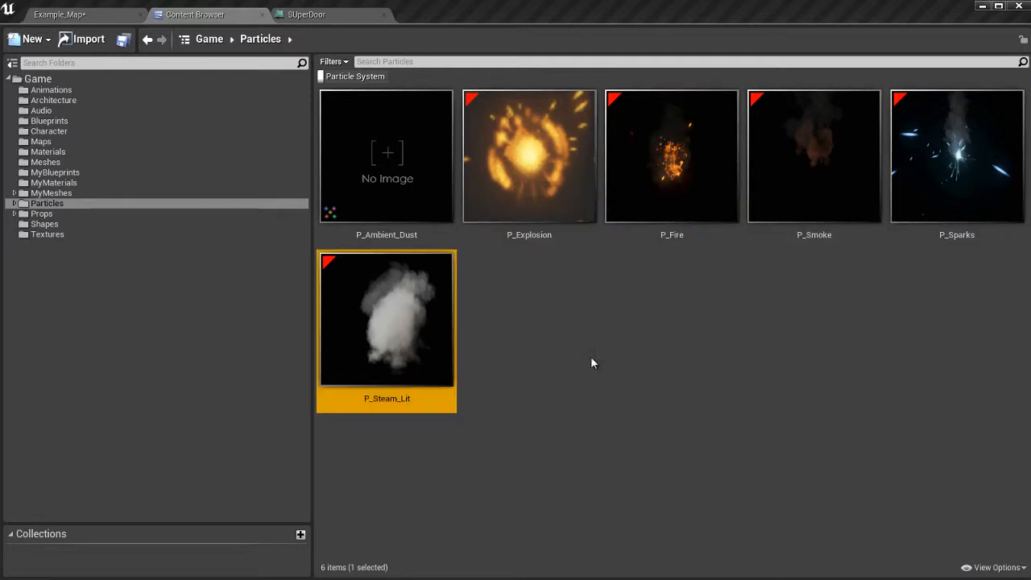
pyautogui.click(568, 317)
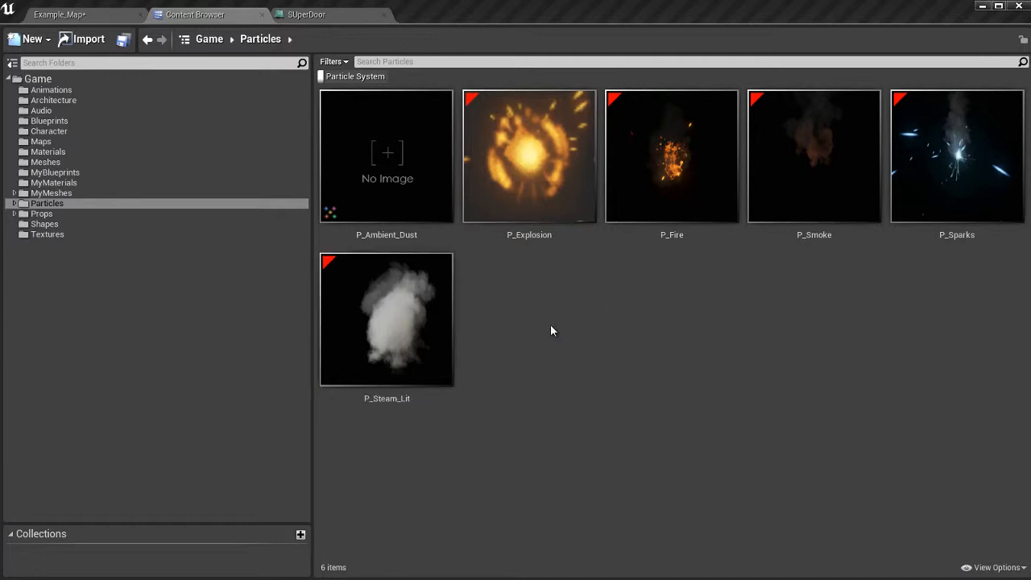
# Open the new project dialog from the Example_Map level and look through the templates around Blueprint First Person
pyautogui.click(91, 21)
pyautogui.click(13, 32)
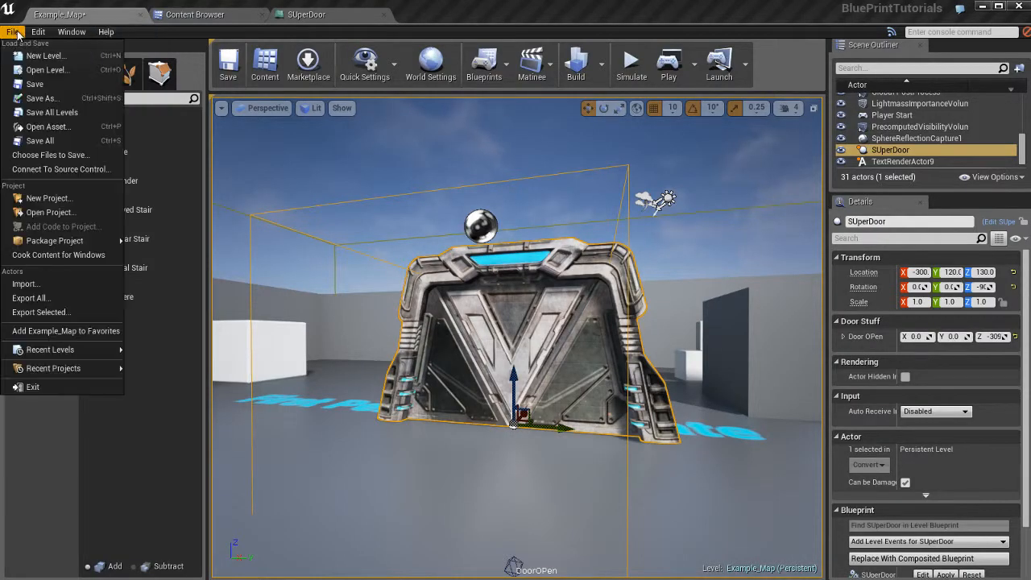
pyautogui.click(52, 200)
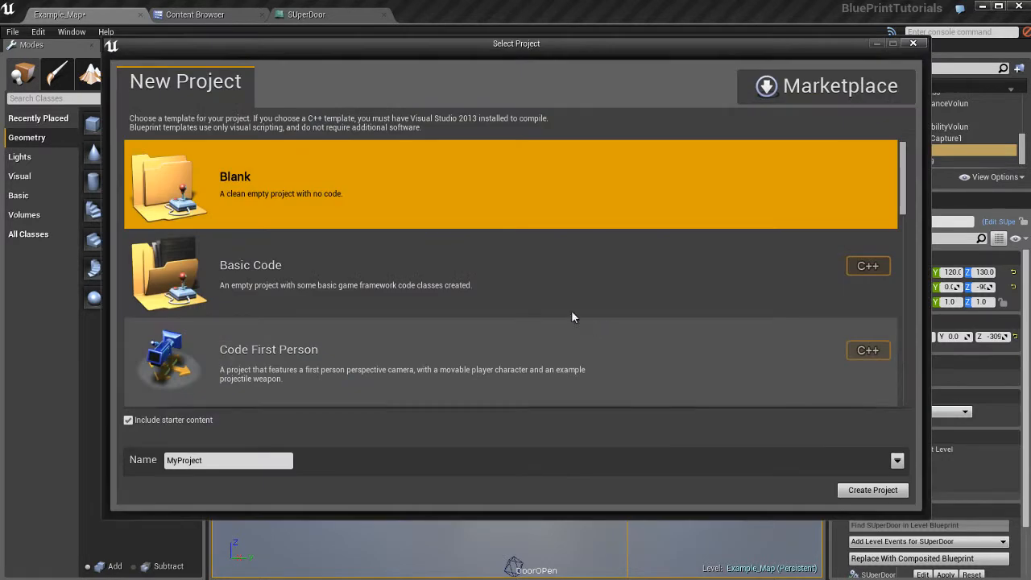
pyautogui.scroll(-4, 542, 273)
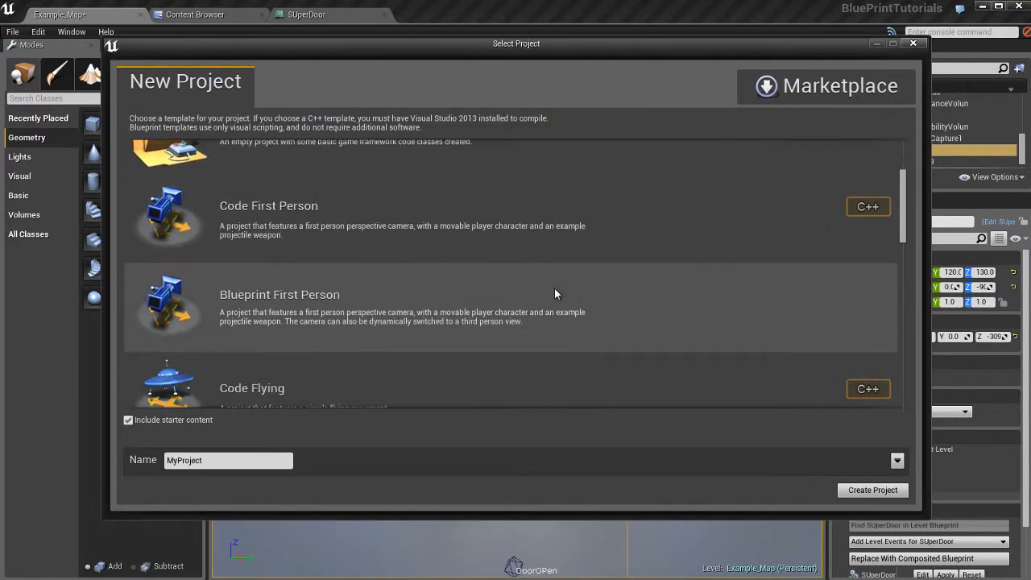
pyautogui.scroll(-2, 555, 306)
pyautogui.scroll(2, 561, 293)
pyautogui.scroll(-5, 562, 293)
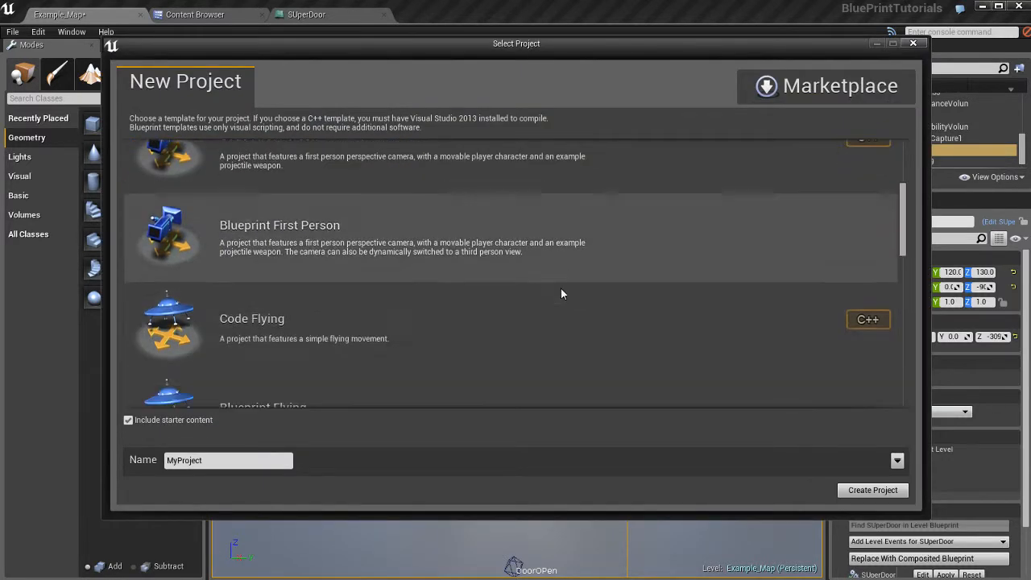
pyautogui.scroll(5, 562, 293)
pyautogui.scroll(1, 562, 293)
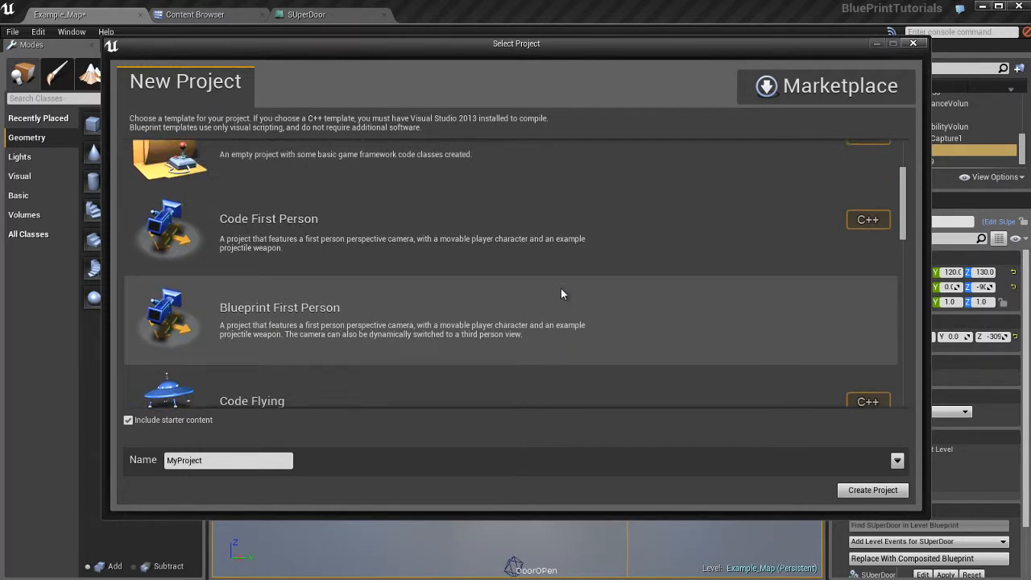
# Highlight the Blueprint First Person template with starter content included, and close the new project dialog without creating a project
pyautogui.click(575, 322)
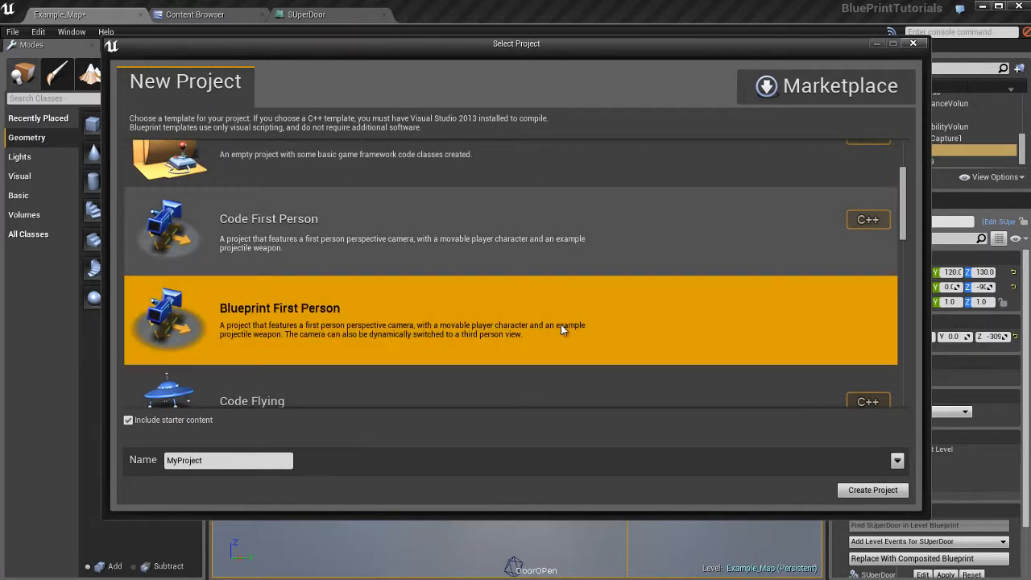
pyautogui.scroll(-1, 561, 329)
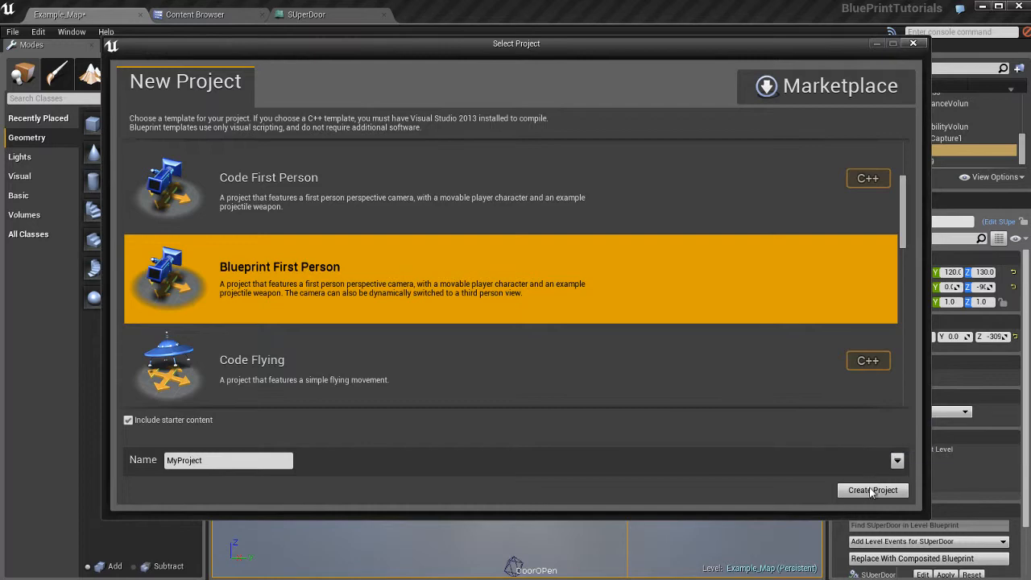
pyautogui.click(913, 43)
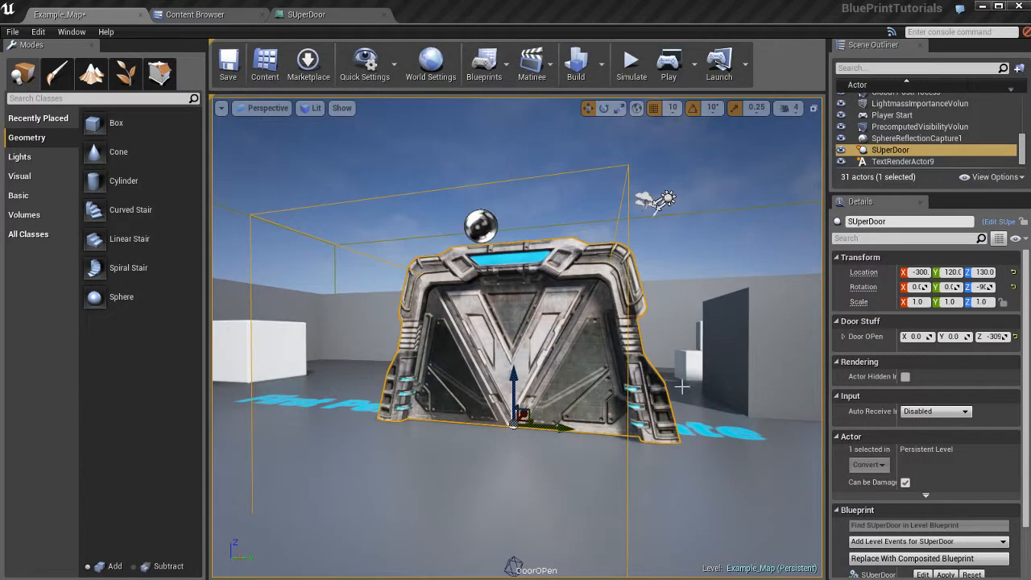
# Select the P_Steam_Lit particle system in the Particles folder of the Content Browser
pyautogui.click(236, 16)
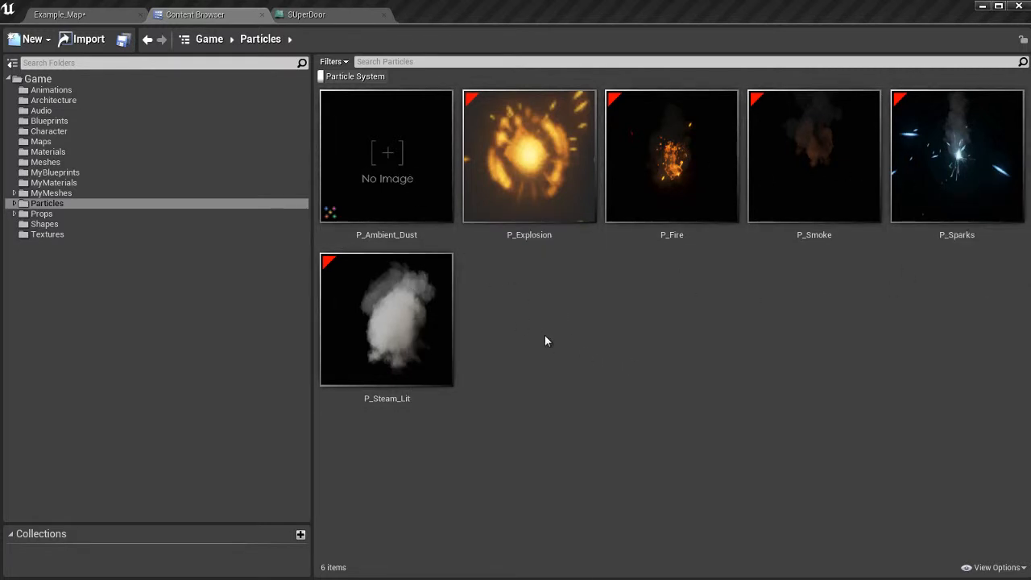
pyautogui.click(396, 329)
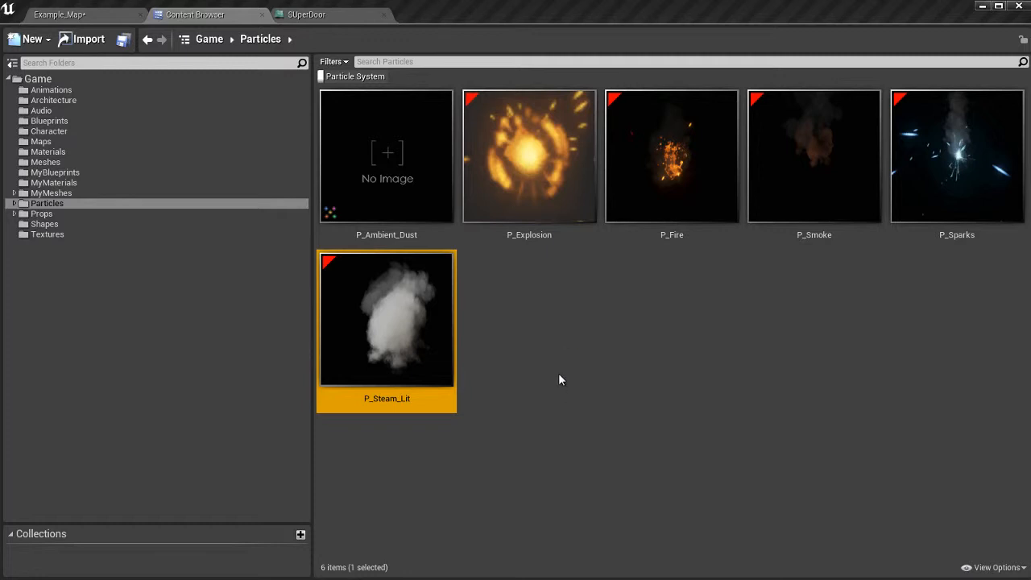
pyautogui.click(530, 343)
pyautogui.click(430, 341)
pyautogui.click(526, 347)
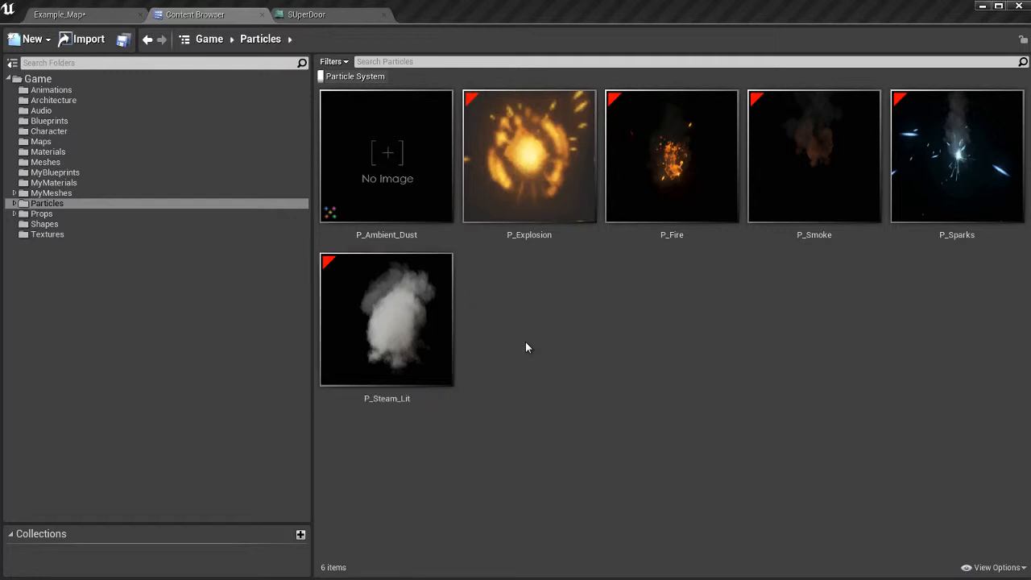
pyautogui.click(442, 348)
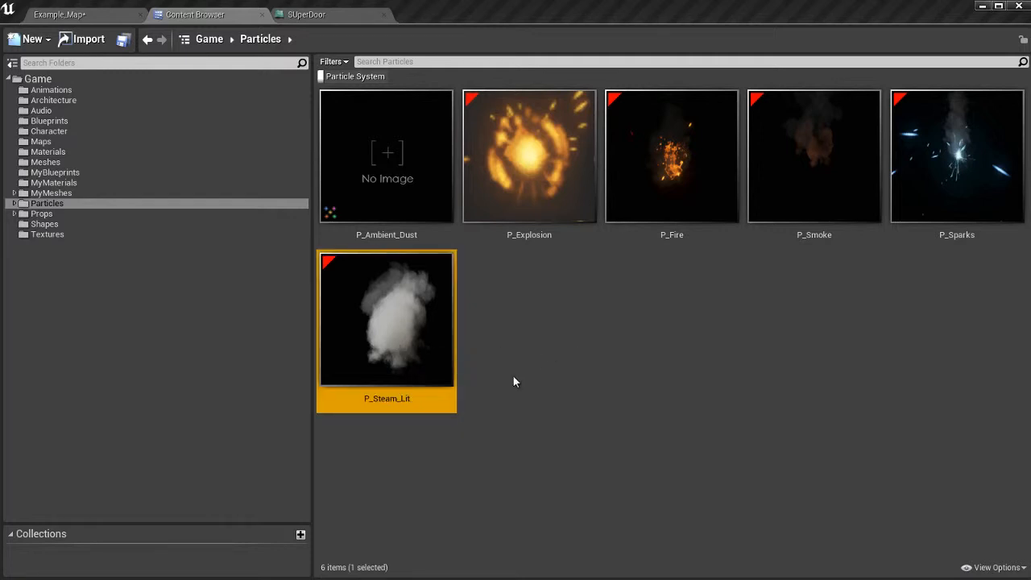
pyautogui.doubleClick(387, 322)
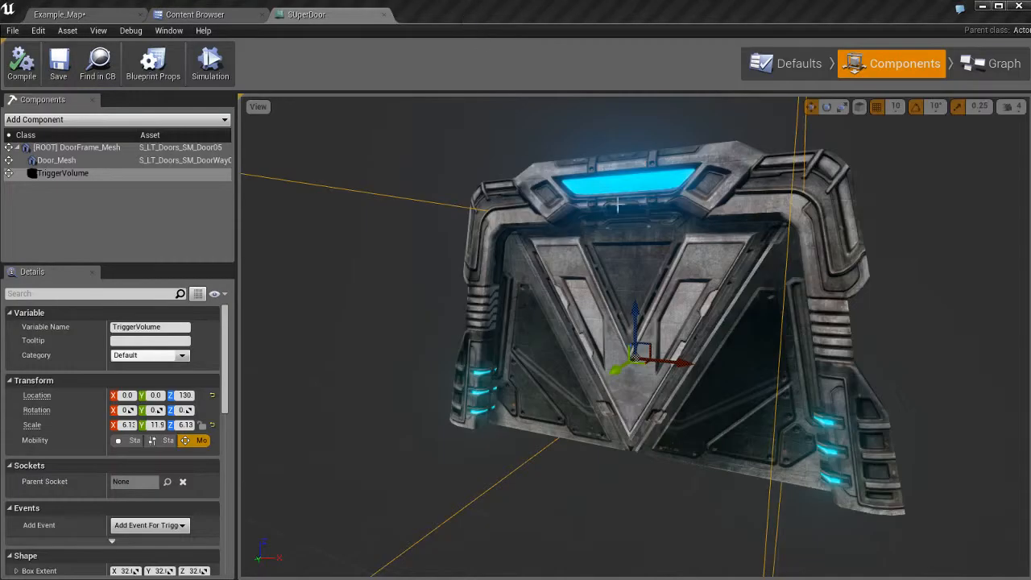
pyautogui.click(505, 14)
pyautogui.click(206, 15)
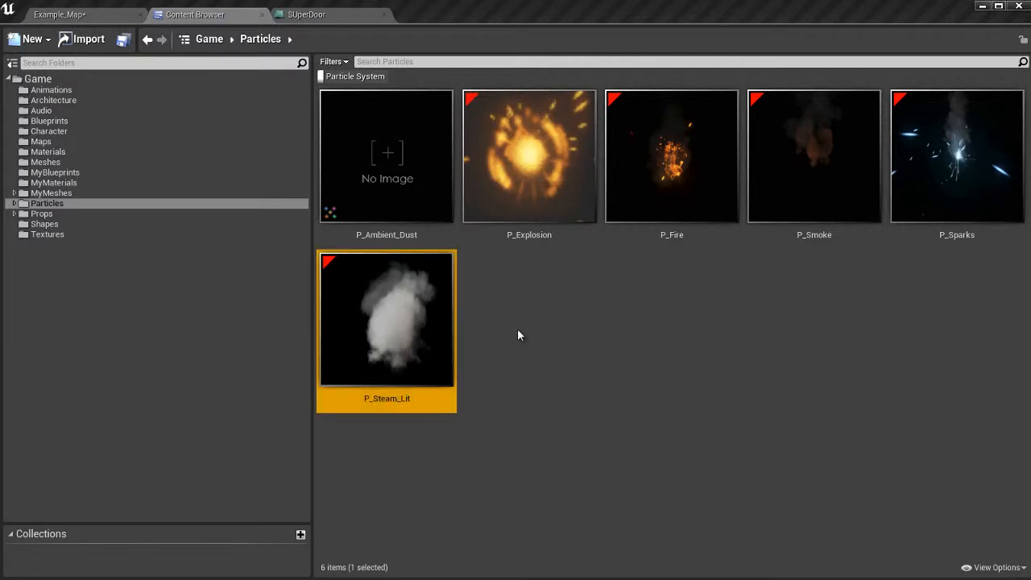
# Add a Particle System component using P_Steam_Lit to the SUperDoor blueprint and name it Steam
pyautogui.click(352, 15)
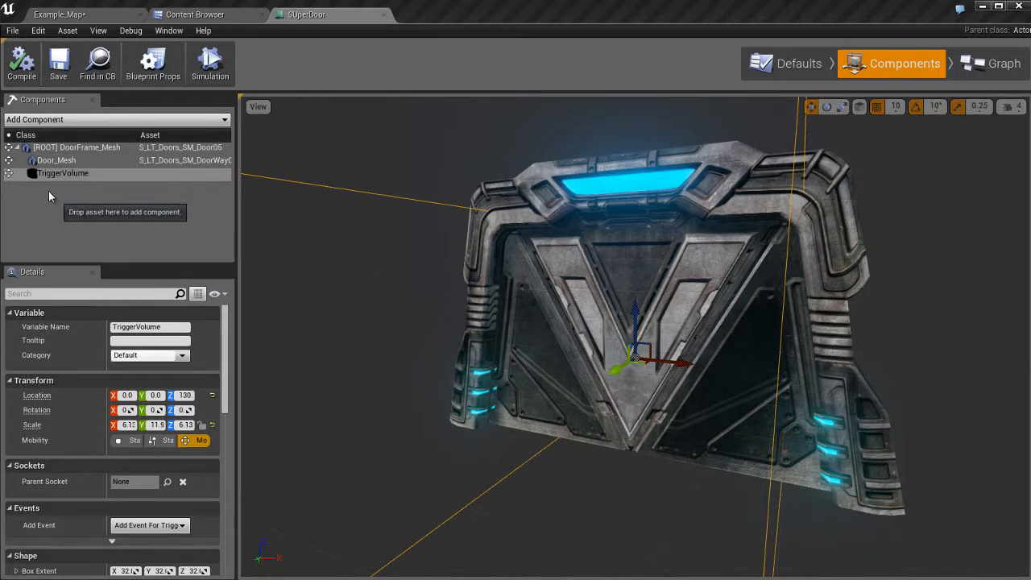
pyautogui.click(66, 121)
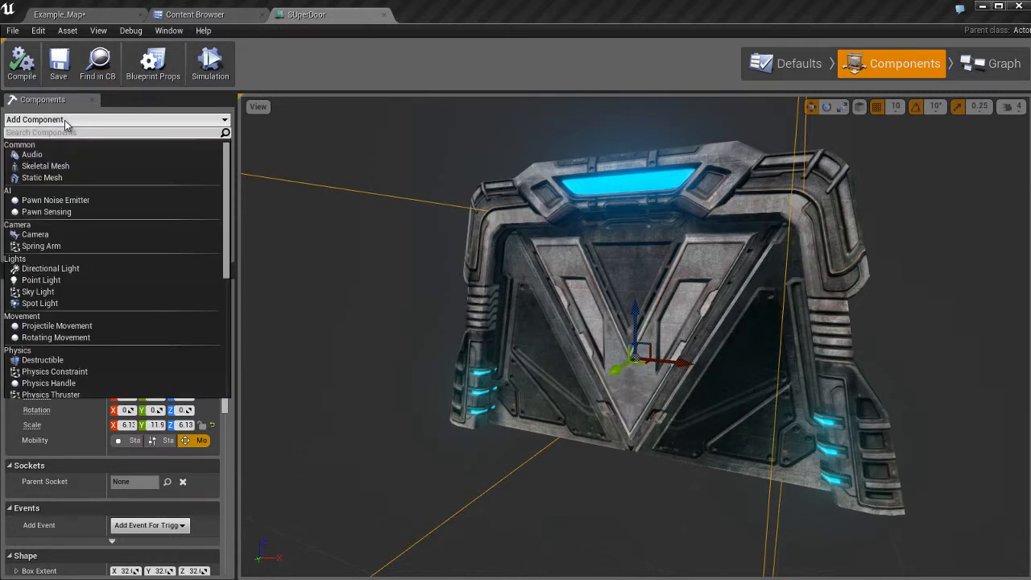
pyautogui.scroll(-3, 97, 305)
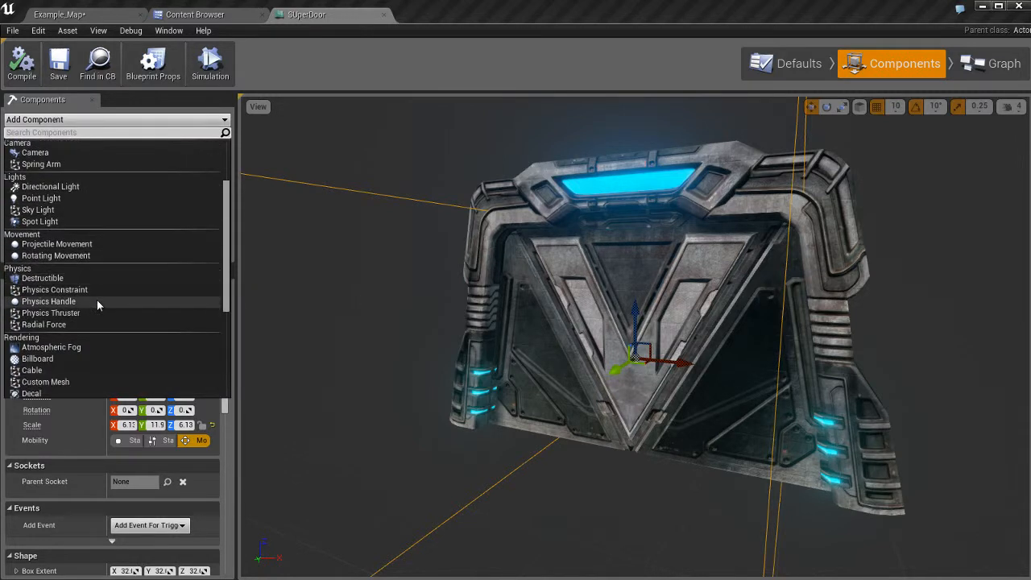
pyautogui.scroll(-5, 96, 302)
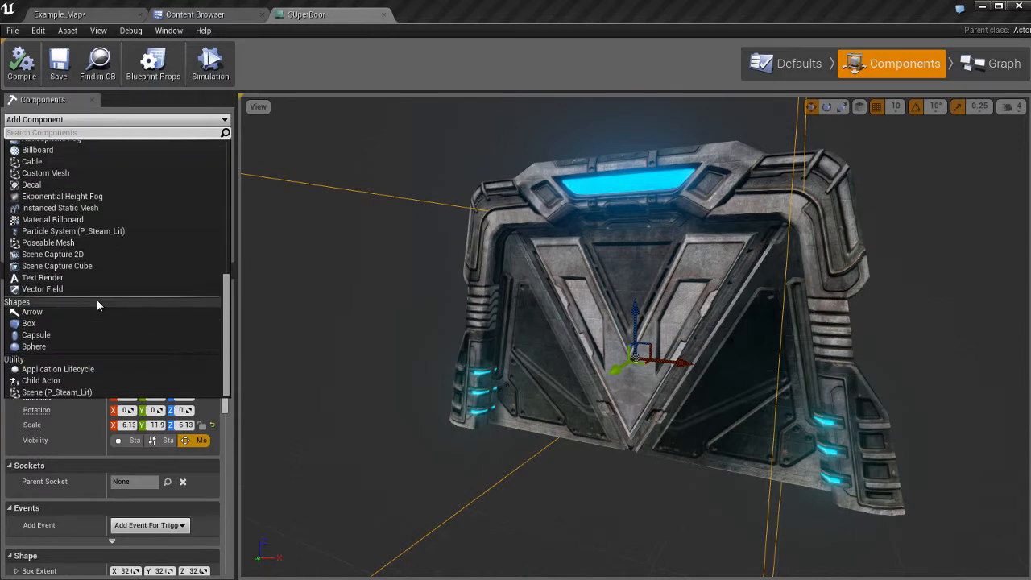
pyautogui.scroll(3, 96, 305)
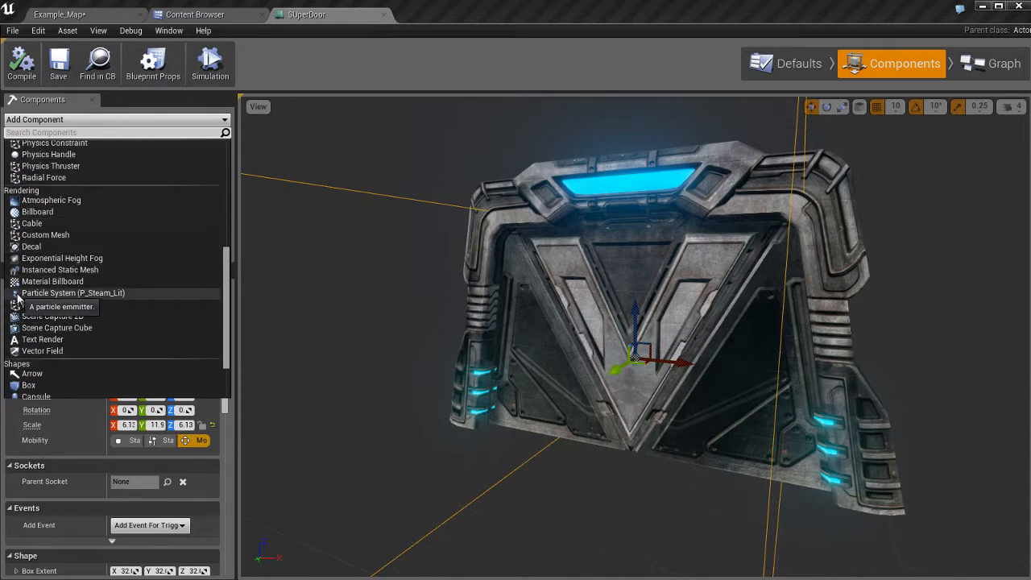
pyautogui.click(92, 292)
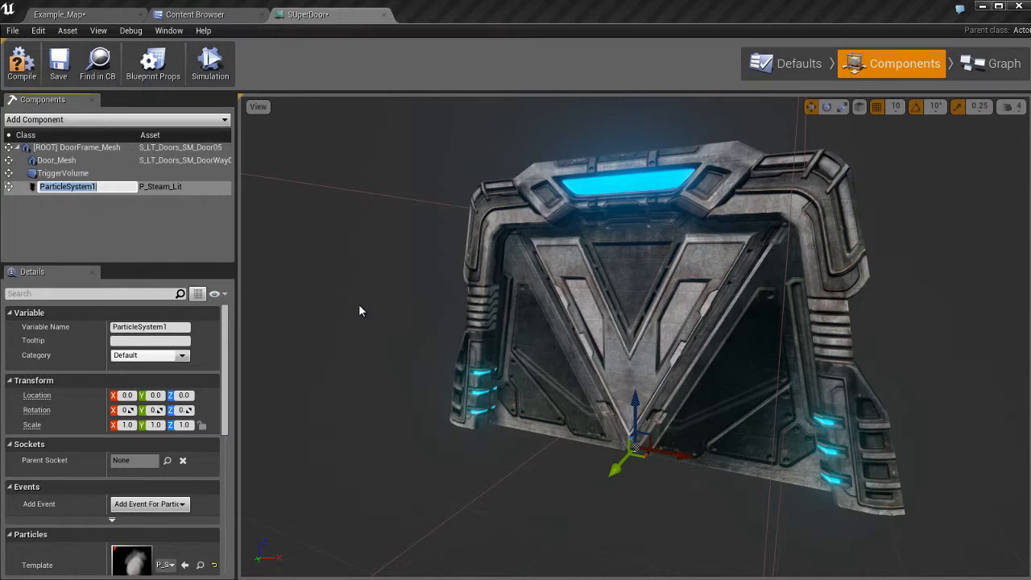
pyautogui.write('Steam')
pyautogui.press('Return')
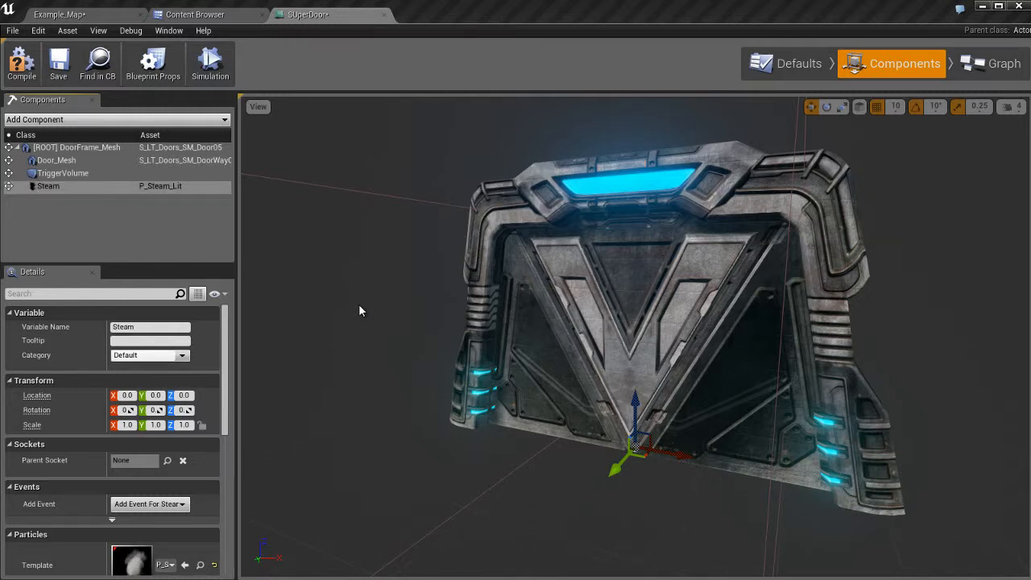
# Put the Steam component's variable into a new category named FX
pyautogui.click(167, 356)
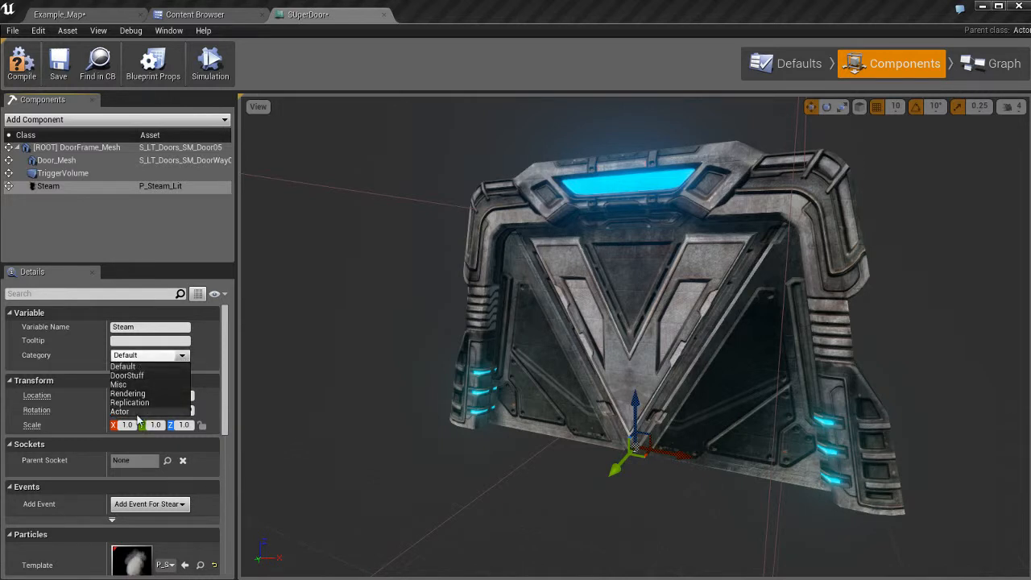
pyautogui.click(156, 356)
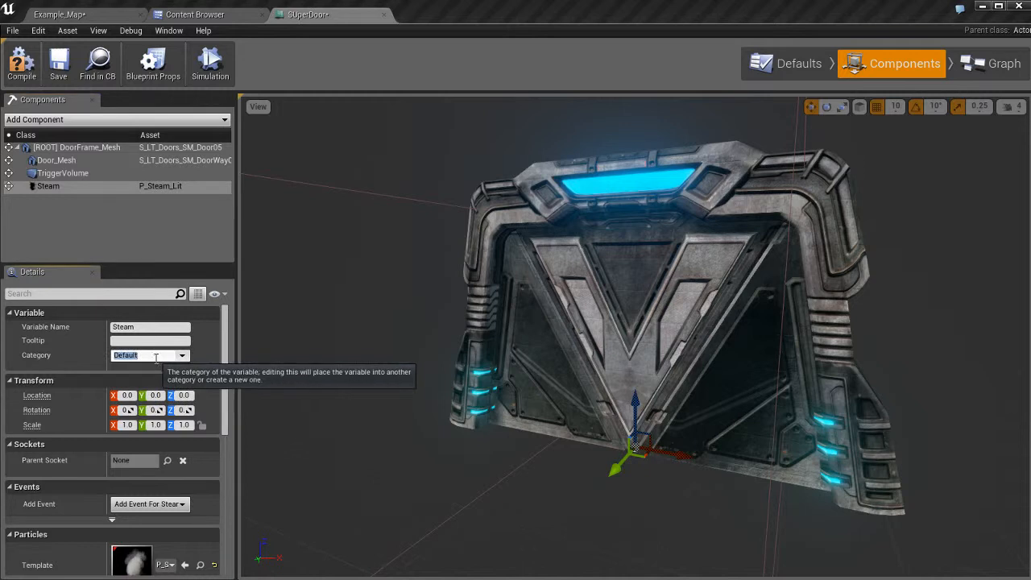
pyautogui.write('FX')
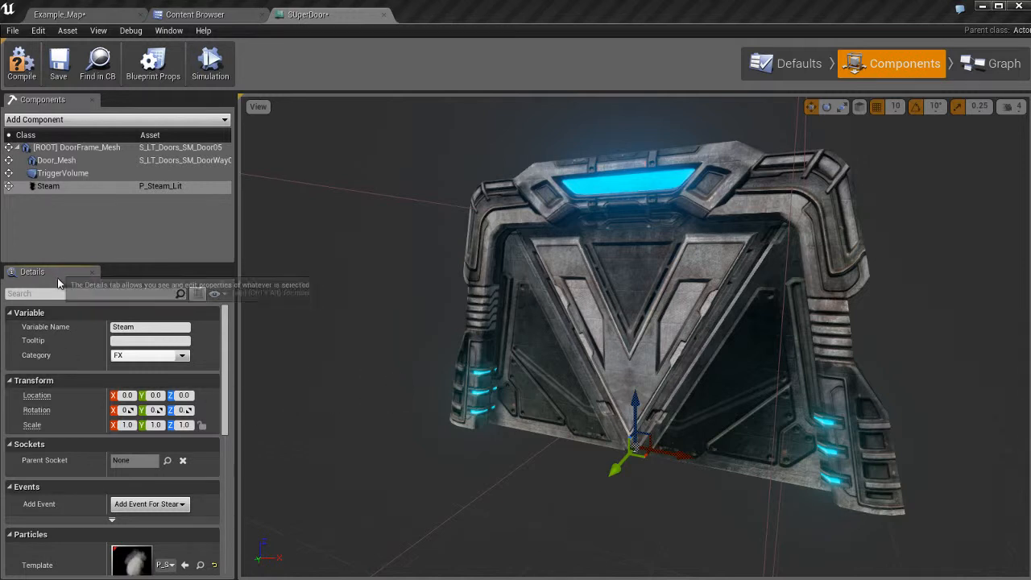
# Examine the Steam component's particle template, rendering, LOD, lighting and activation settings
pyautogui.click(48, 186)
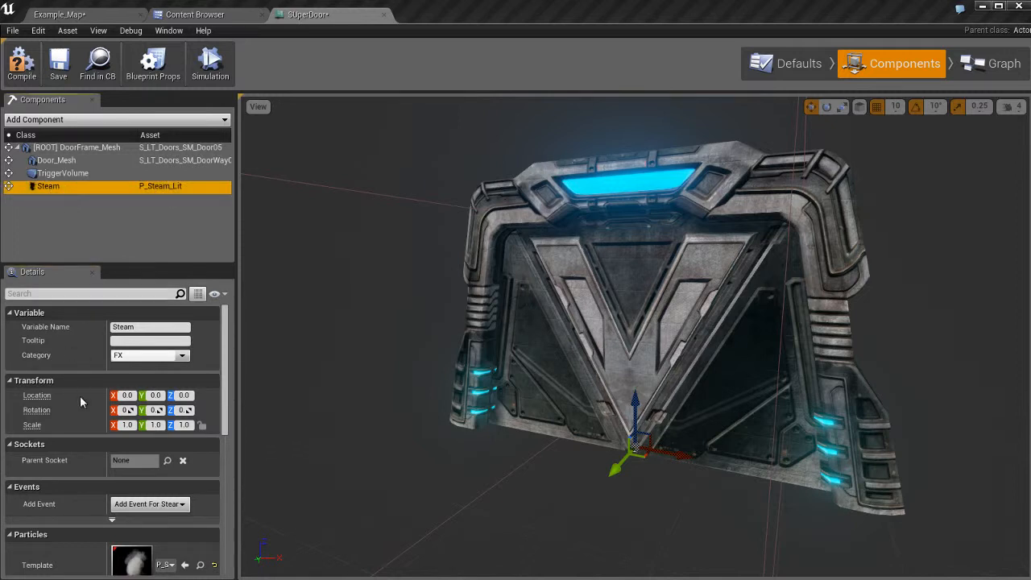
pyautogui.scroll(-5, 79, 358)
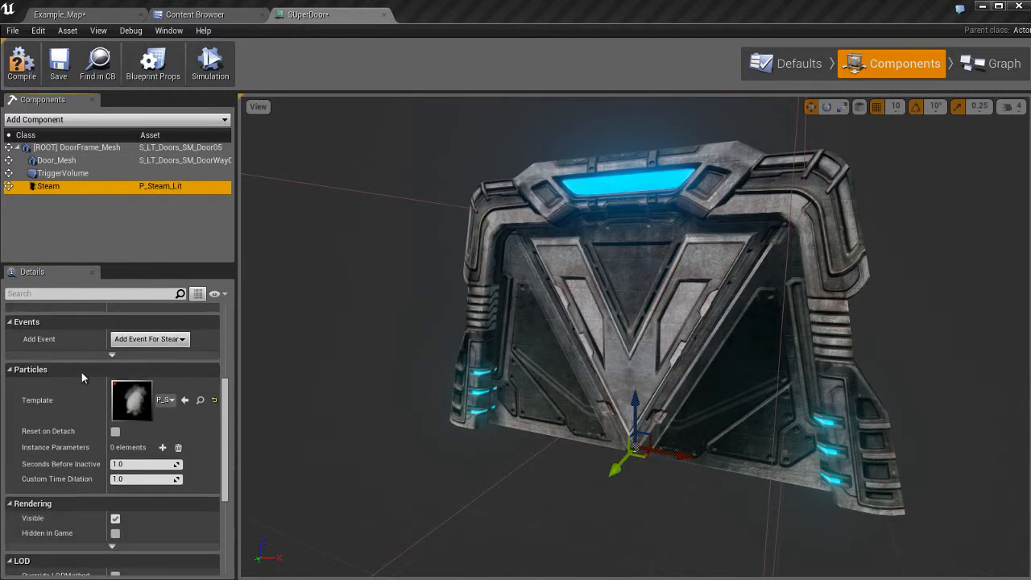
pyautogui.scroll(-4, 81, 375)
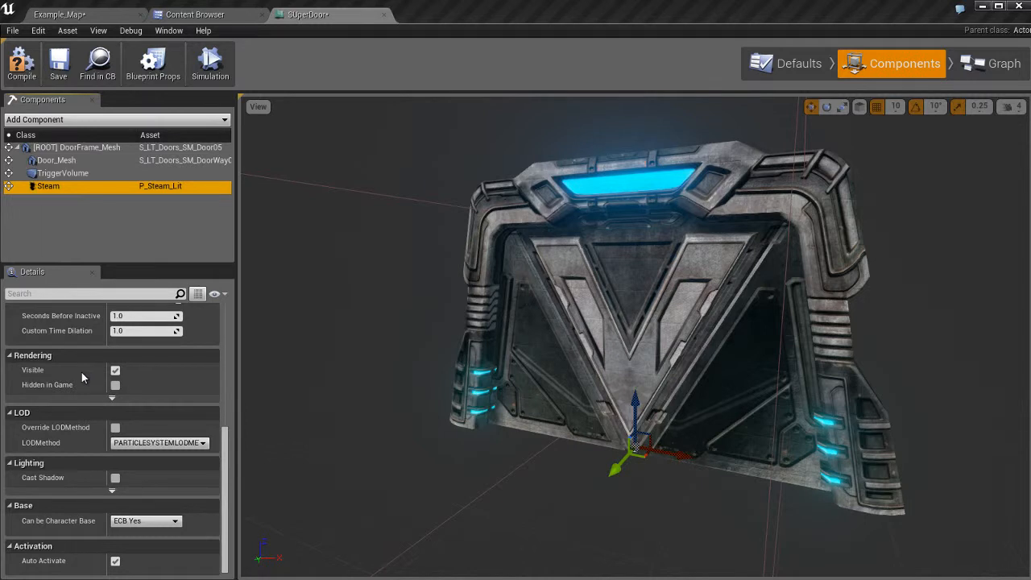
pyautogui.scroll(4, 81, 372)
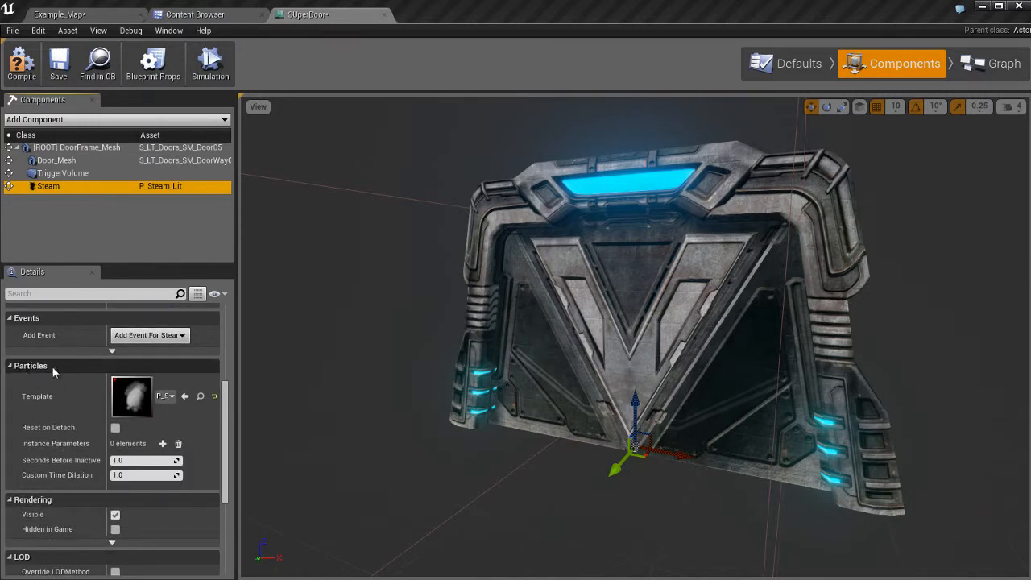
pyautogui.scroll(-1, 85, 422)
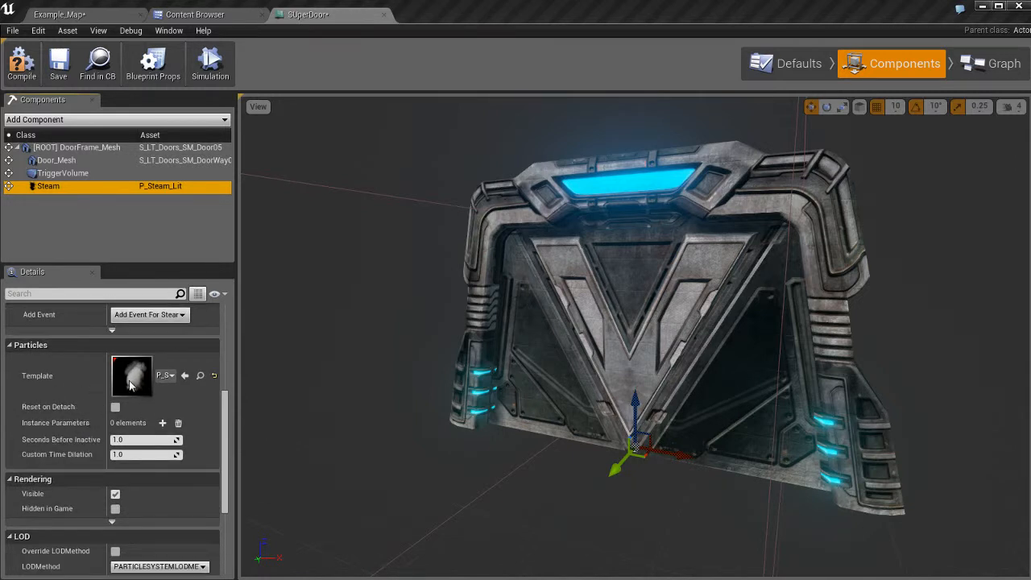
pyautogui.scroll(-4, 78, 415)
pyautogui.scroll(-2, 80, 418)
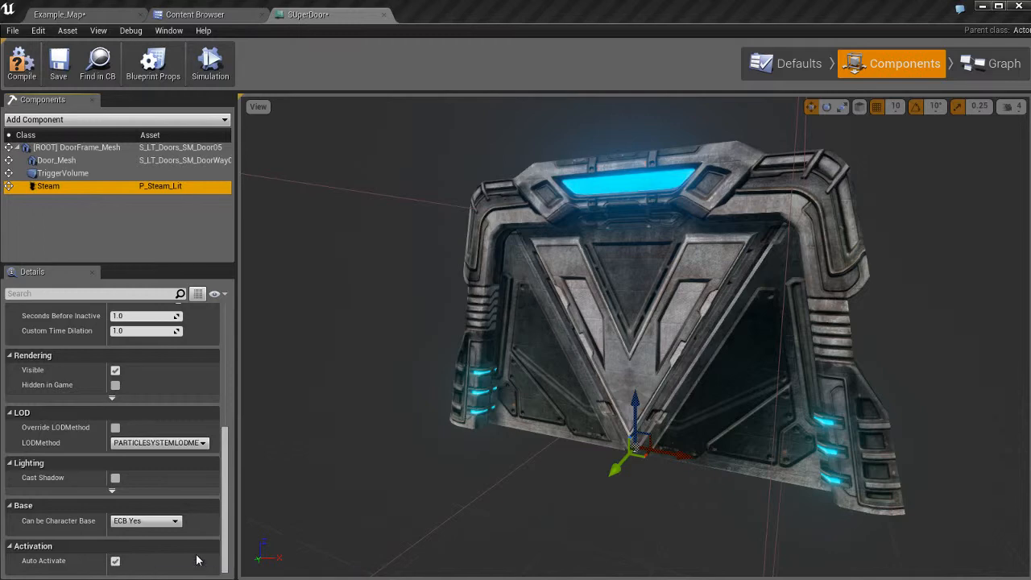
# Raise the Steam component from the door's base to just below the blue light panel on the frame
pyautogui.moveTo(662, 361); pyautogui.dragTo(614, 364)
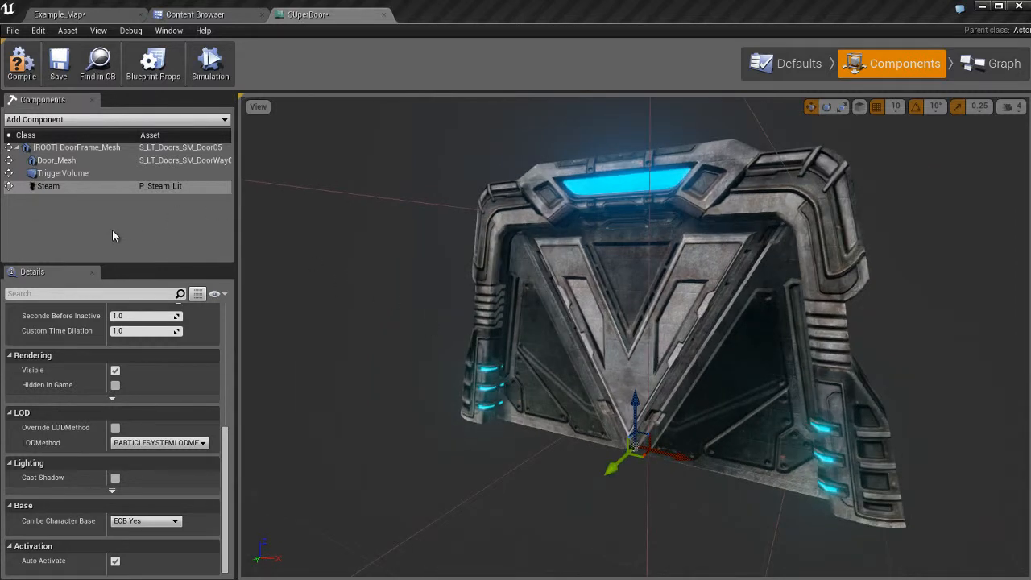
pyautogui.click(113, 186)
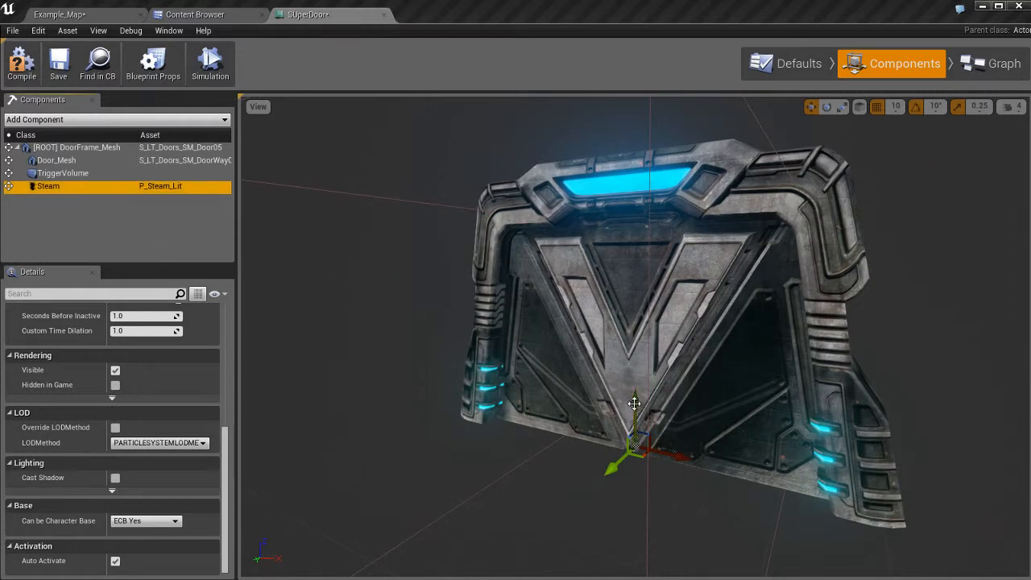
pyautogui.moveTo(634, 403); pyautogui.dragTo(636, 179)
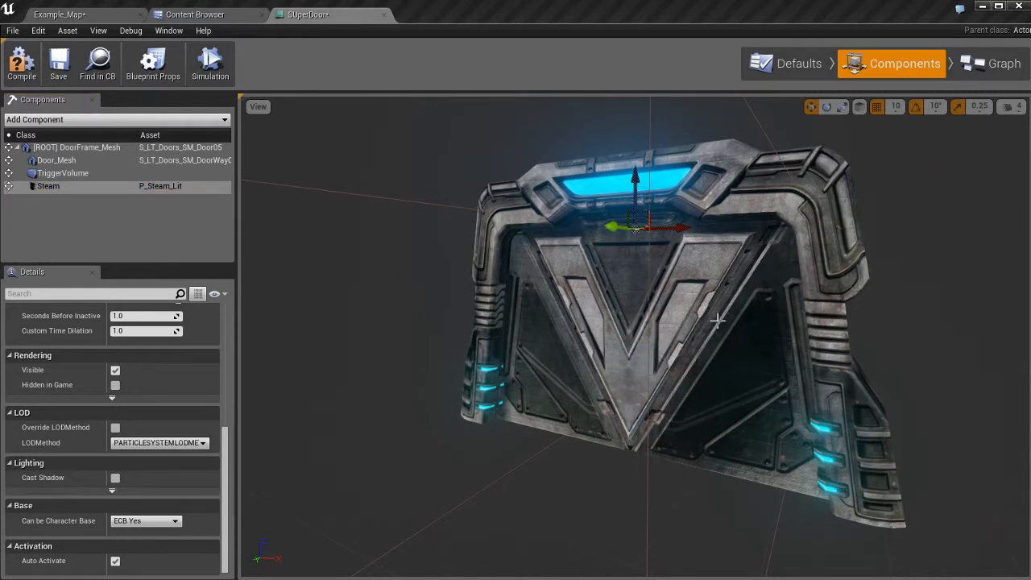
# Rotate the Steam component so its steam blows outward from the front of the door
pyautogui.moveTo(717, 319); pyautogui.dragTo(547, 299)
pyautogui.moveTo(616, 390); pyautogui.dragTo(504, 417)
pyautogui.press('e')
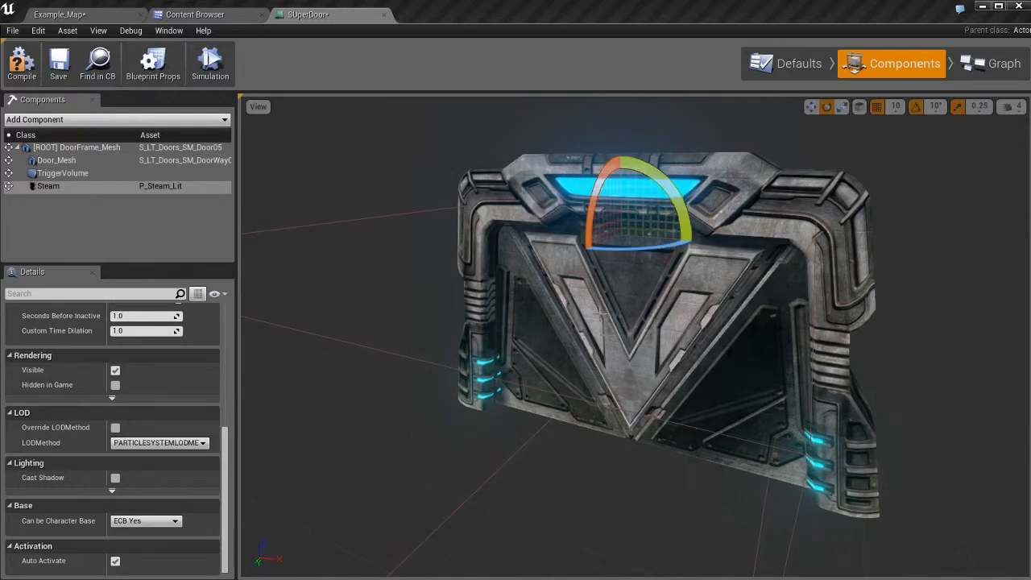
pyautogui.moveTo(659, 347); pyautogui.dragTo(630, 306)
pyautogui.press('w')
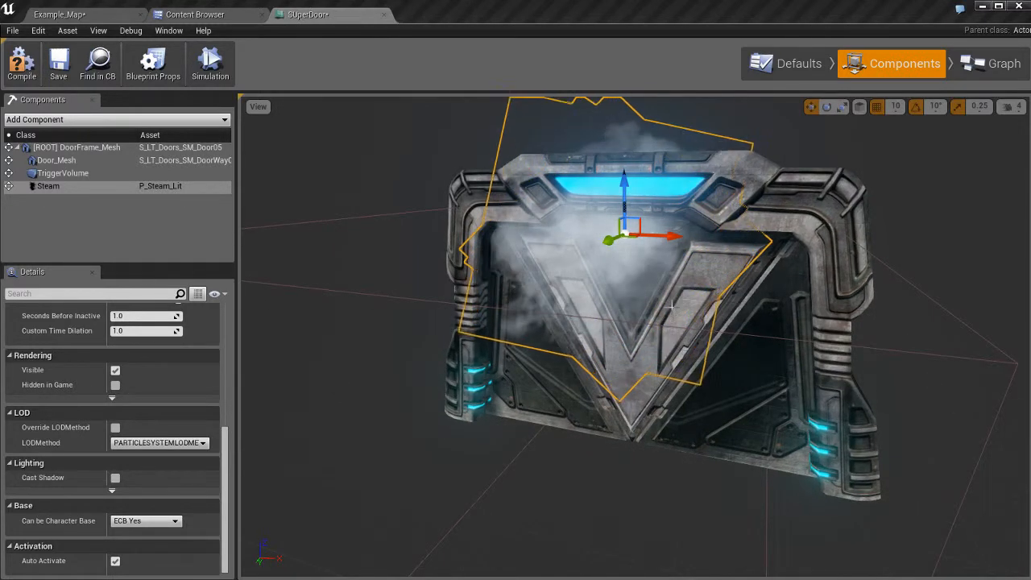
# Turn on realtime preview for the component viewport and view the steam effect from the side of the door
pyautogui.moveTo(638, 340)
pyautogui.mouseDown(button='right')
pyautogui.moveTo(647, 324)
pyautogui.moveTo(644, 339)
pyautogui.mouseUp(button='right')
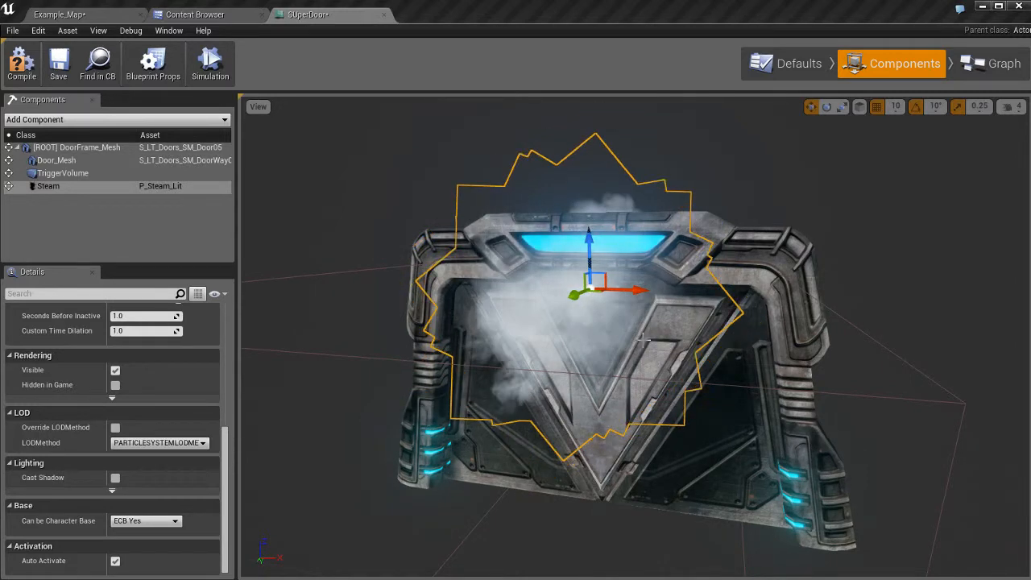
pyautogui.keyDown('alt'); pyautogui.moveTo(641, 366); pyautogui.dragTo(646, 347); pyautogui.keyUp('alt')
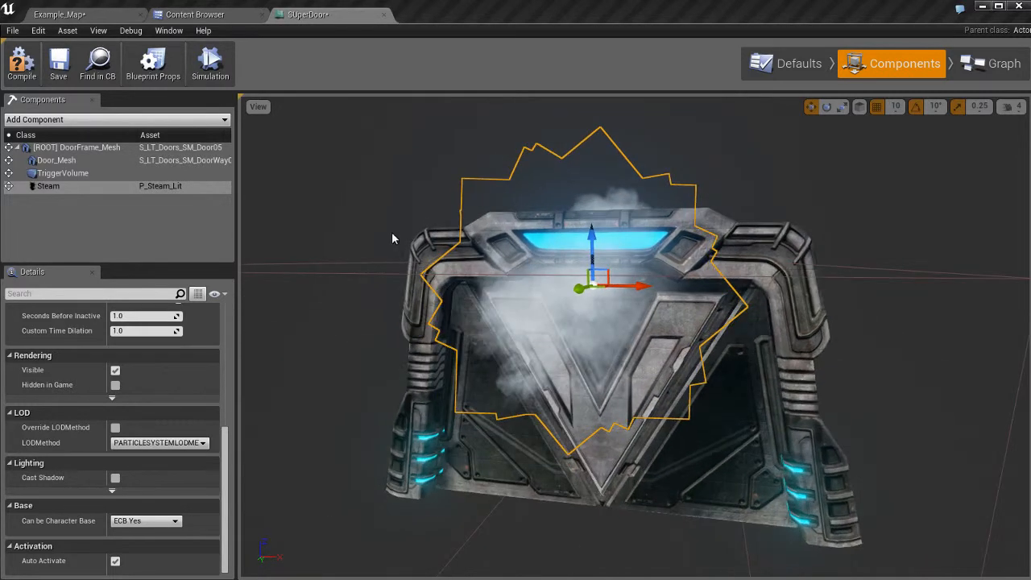
pyautogui.click(257, 106)
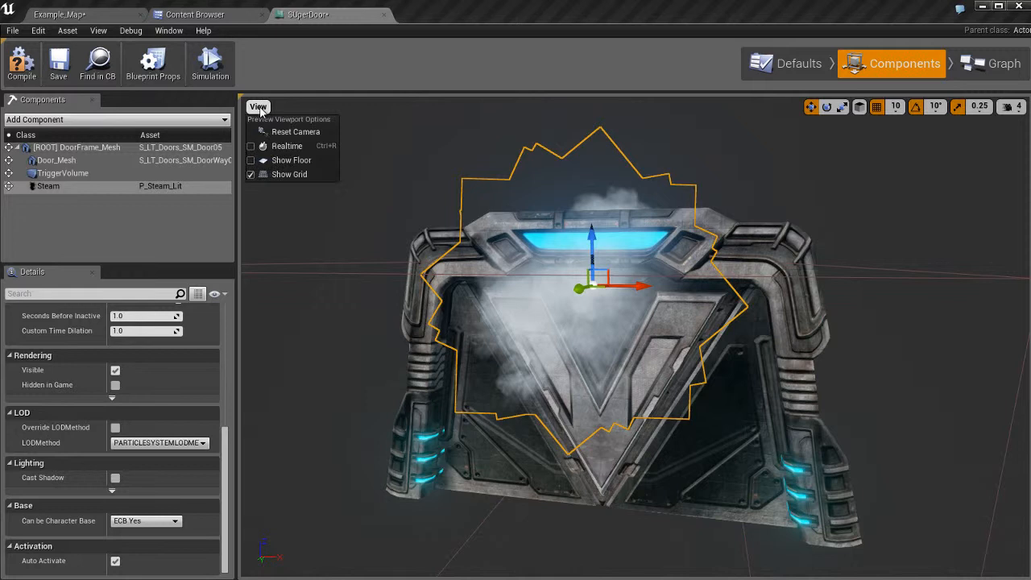
pyautogui.click(280, 147)
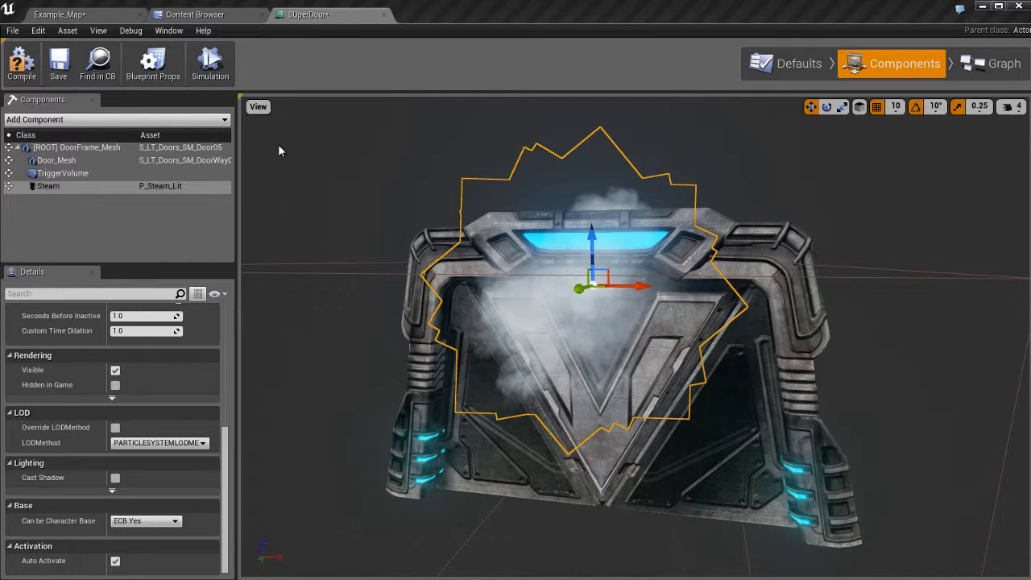
pyautogui.moveTo(638, 366); pyautogui.dragTo(673, 393)
pyautogui.scroll(5, 673, 393)
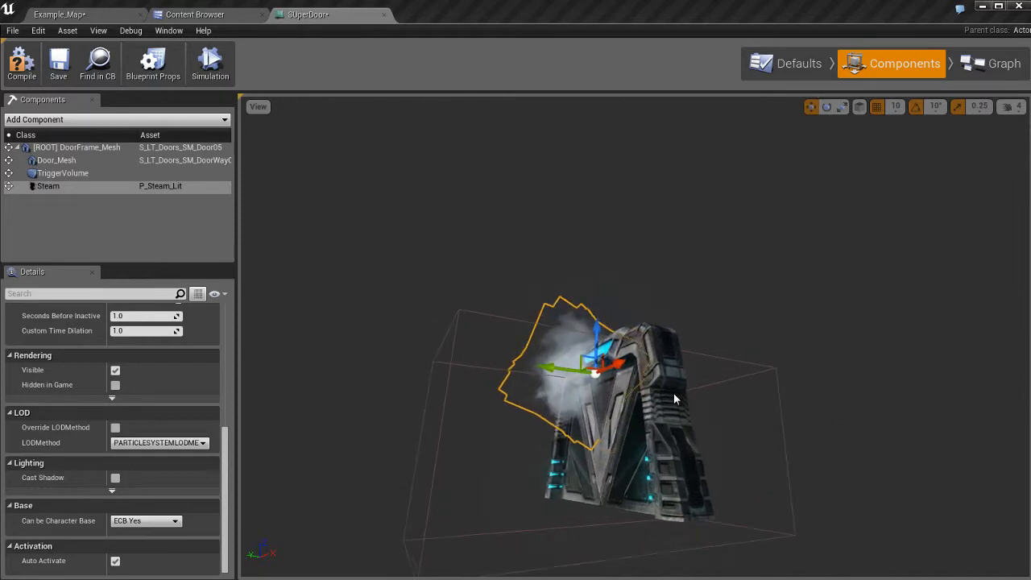
# Rotate the Steam component so its steam blows downward from beneath the blue light panel on the door frame
pyautogui.moveTo(673, 393); pyautogui.dragTo(656, 404, button='right')
pyautogui.scroll(4, 670, 417)
pyautogui.scroll(3, 670, 417)
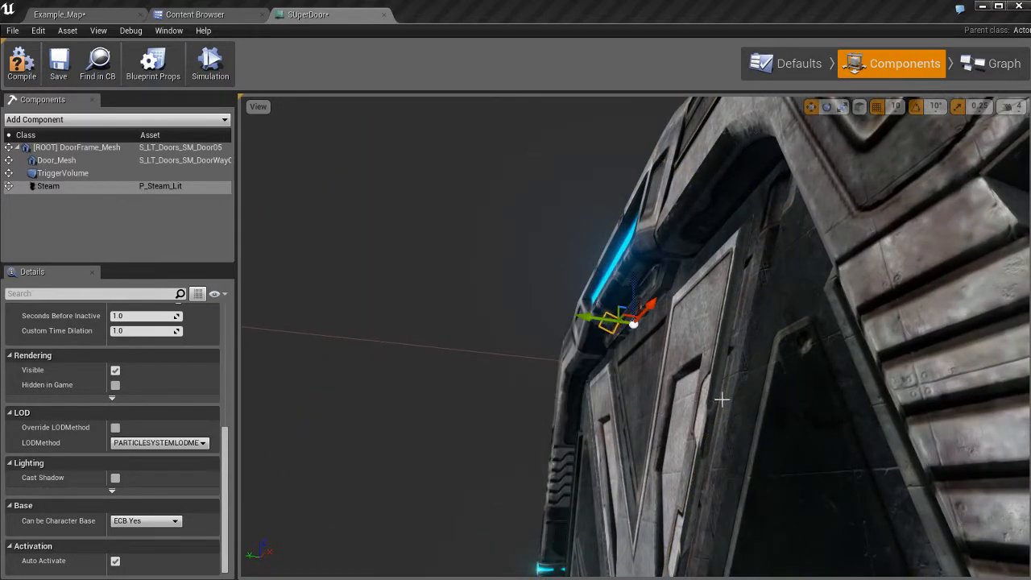
pyautogui.keyDown('alt'); pyautogui.moveTo(715, 408); pyautogui.dragTo(684, 405); pyautogui.keyUp('alt')
pyautogui.press('e')
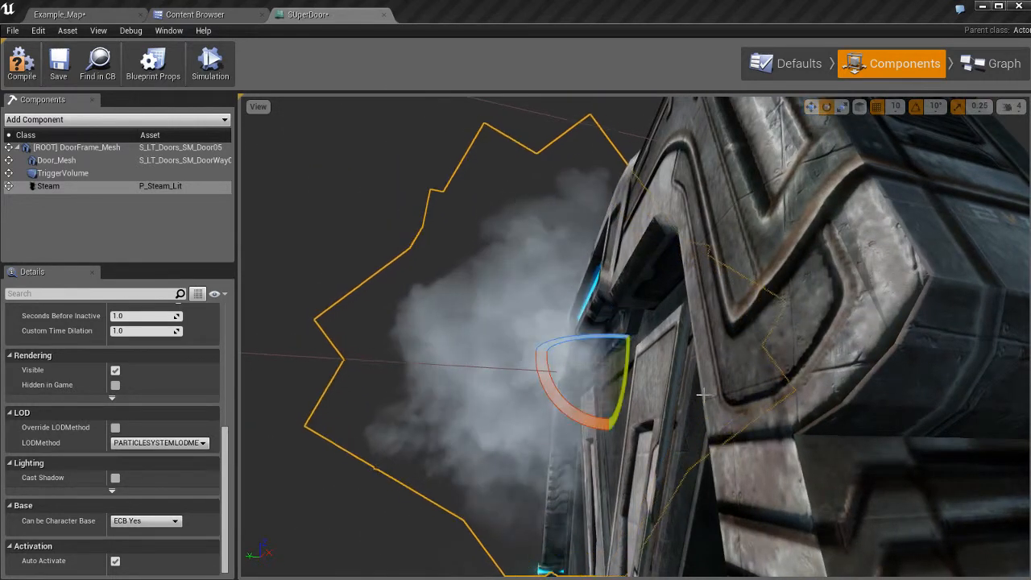
pyautogui.moveTo(588, 414); pyautogui.dragTo(386, 360)
pyautogui.keyDown('alt'); pyautogui.moveTo(689, 408); pyautogui.dragTo(661, 418); pyautogui.keyUp('alt')
pyautogui.moveTo(628, 419); pyautogui.dragTo(724, 407)
pyautogui.press('f')
pyautogui.scroll(3, 682, 406)
pyautogui.scroll(4, 682, 406)
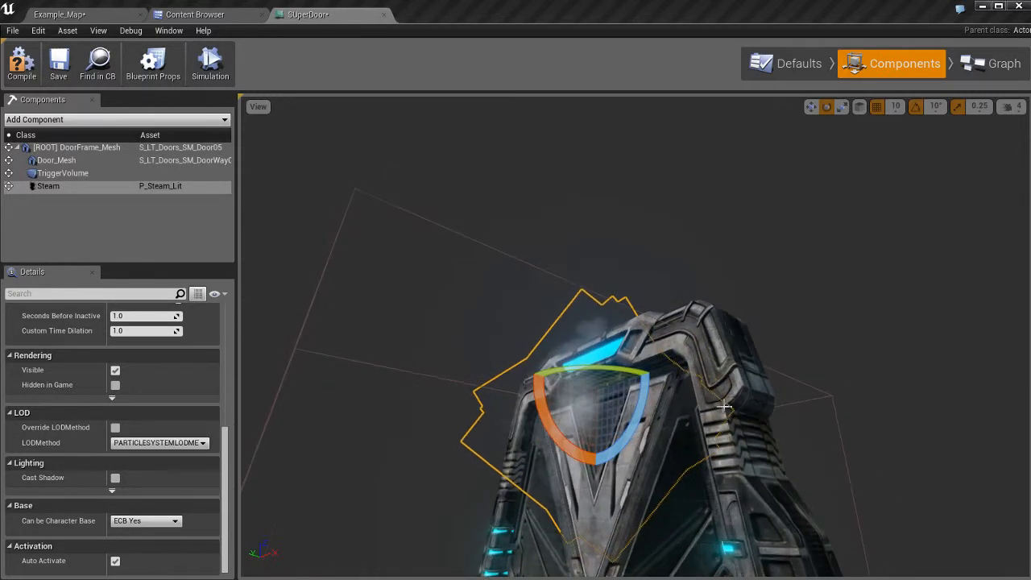
# Nudge the Steam component slightly outward from the door's front and check its placement from the side and front
pyautogui.press('w')
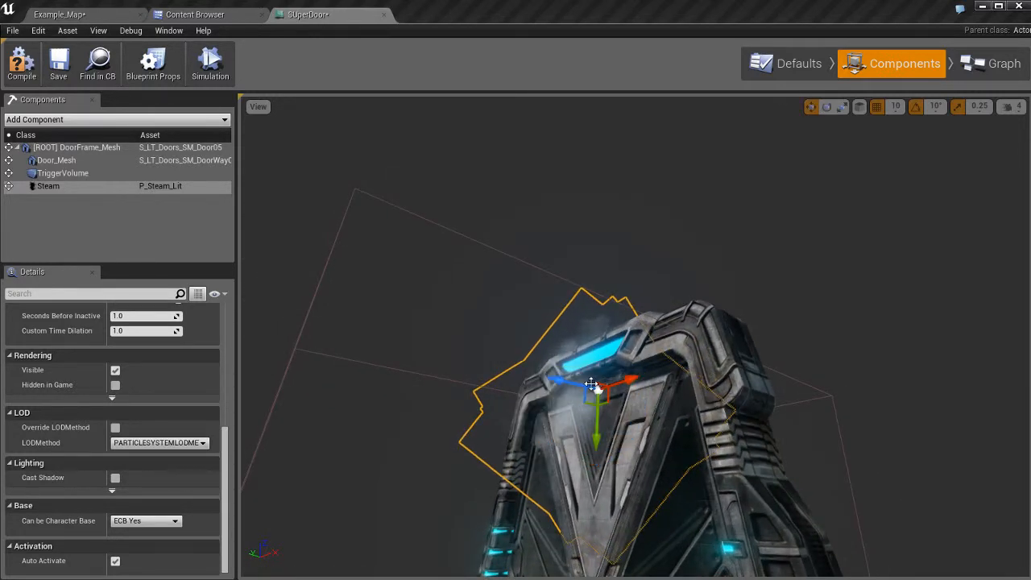
pyautogui.moveTo(549, 377); pyautogui.dragTo(544, 376)
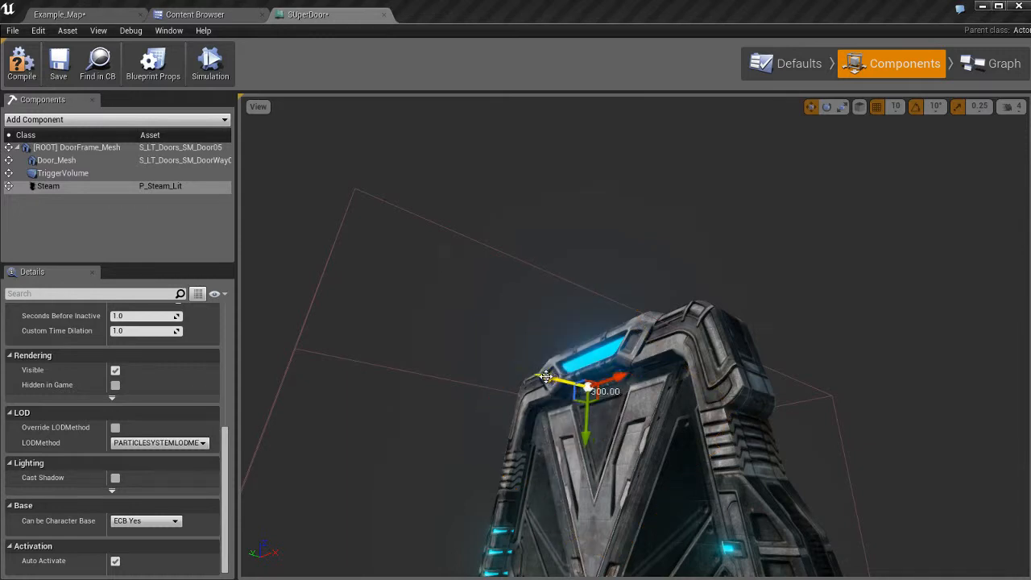
pyautogui.moveTo(764, 416); pyautogui.dragTo(799, 423)
pyautogui.click(799, 424)
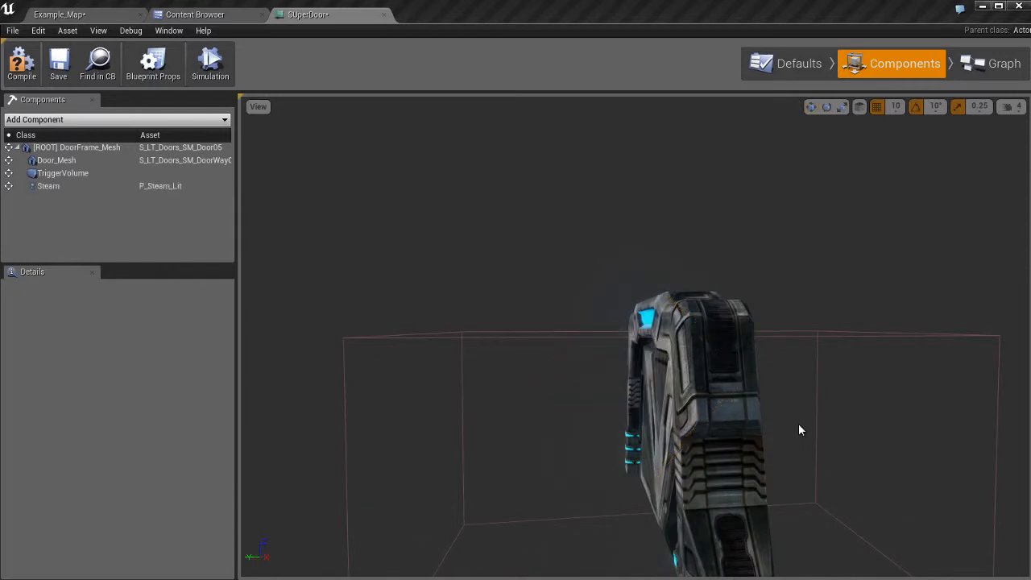
pyautogui.moveTo(719, 404); pyautogui.dragTo(492, 382)
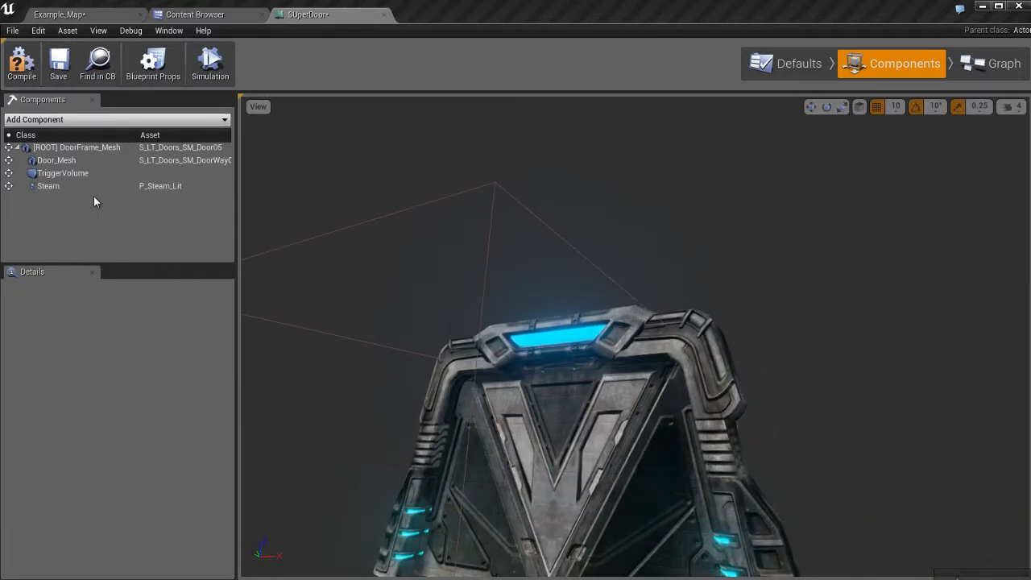
pyautogui.click(63, 186)
pyautogui.moveTo(709, 409); pyautogui.dragTo(681, 365)
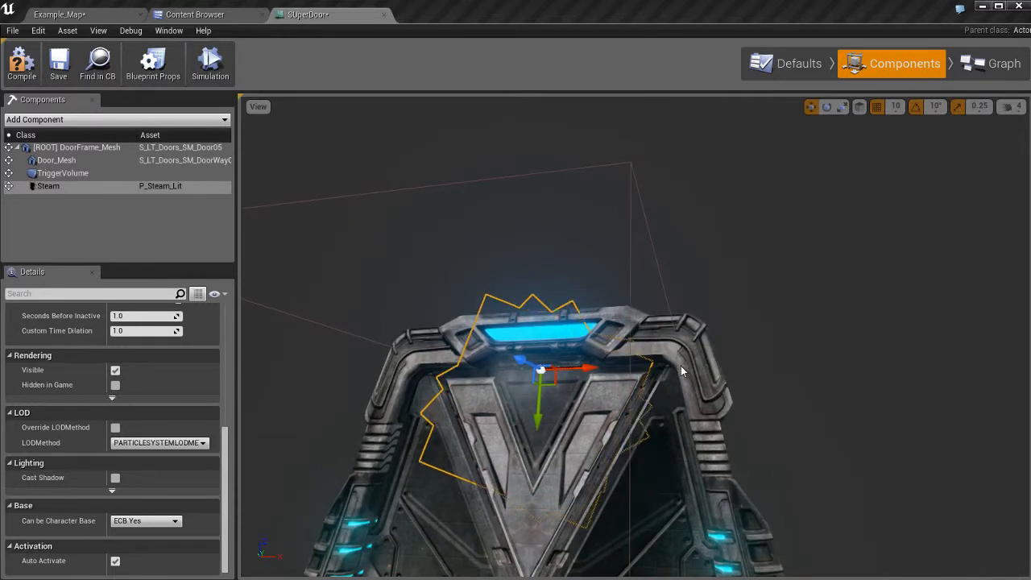
pyautogui.moveTo(606, 381); pyautogui.dragTo(580, 390)
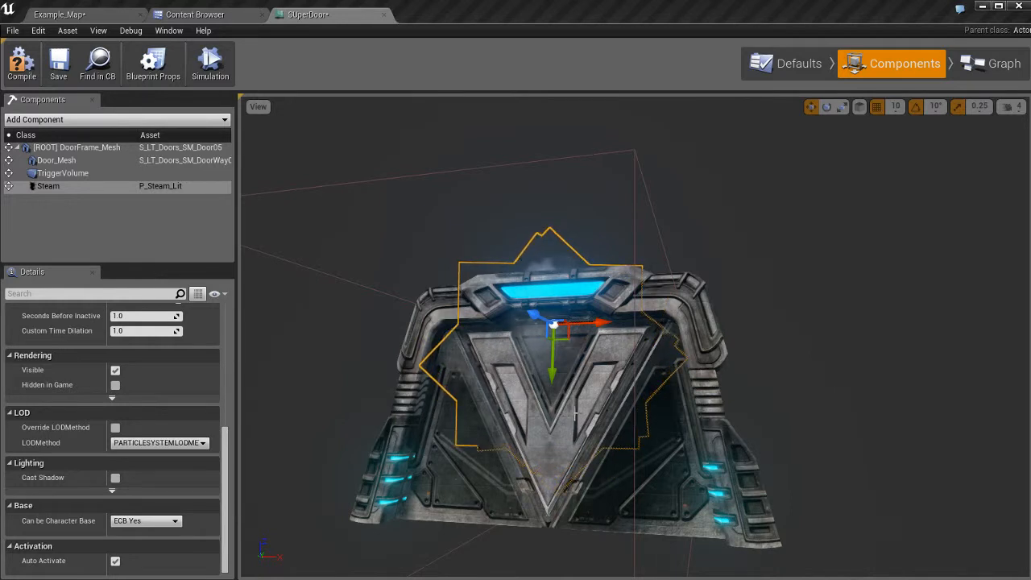
pyautogui.moveTo(575, 416); pyautogui.dragTo(574, 409)
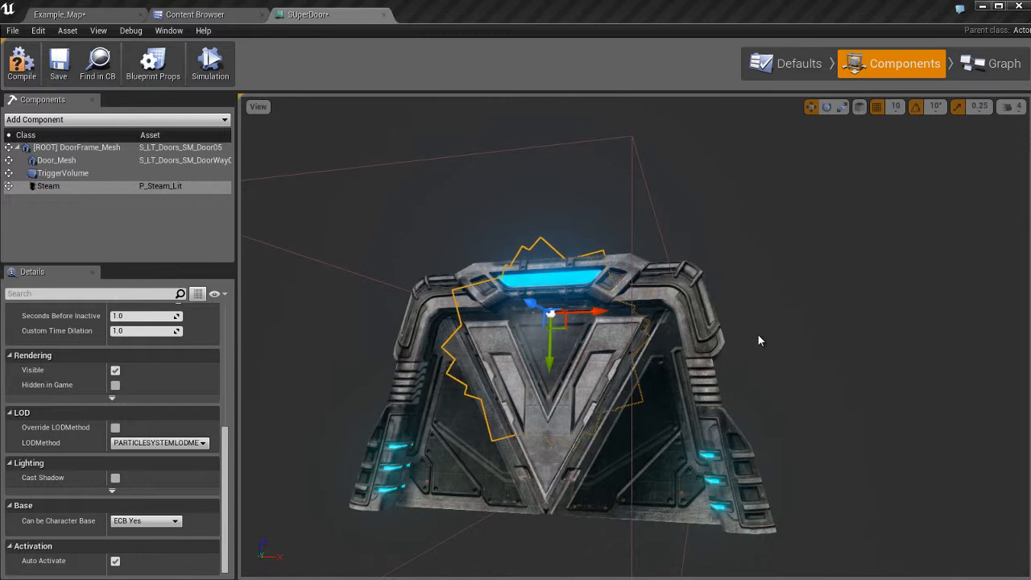
pyautogui.click(97, 221)
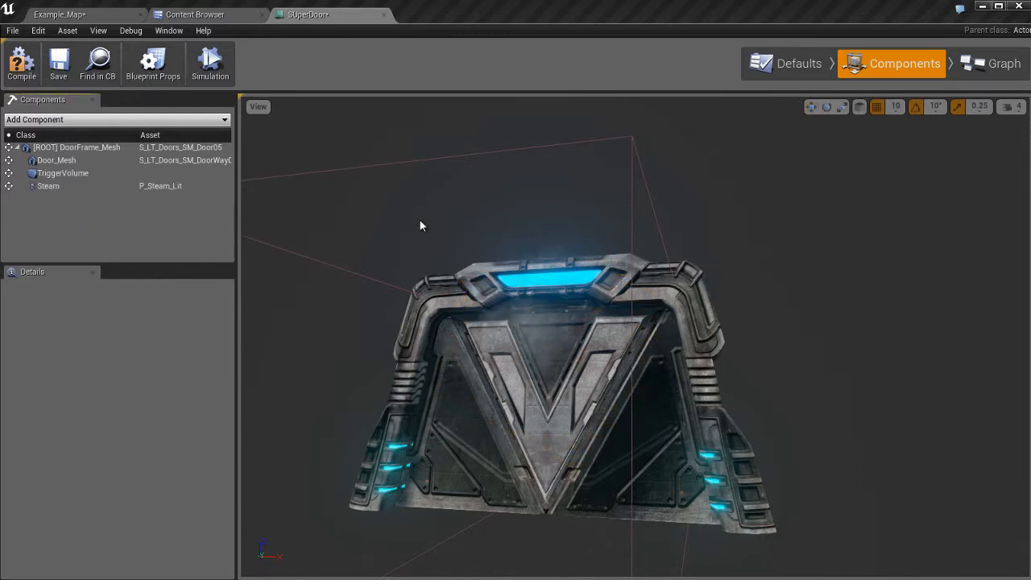
# Save all changes and switch to the Example_Map level with the door in view
pyautogui.hotkey('ctrl', 'shift', 's')
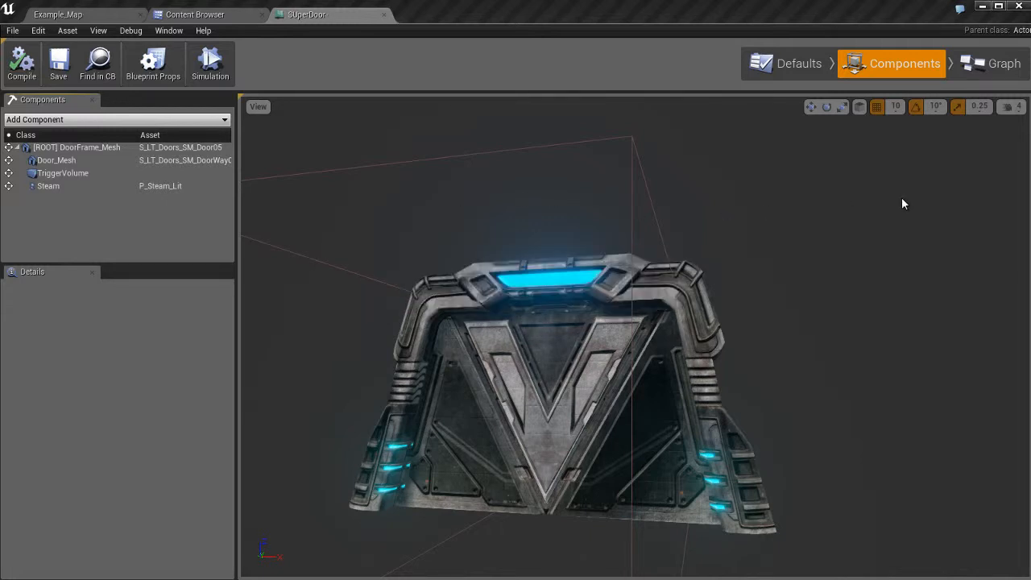
pyautogui.click(111, 16)
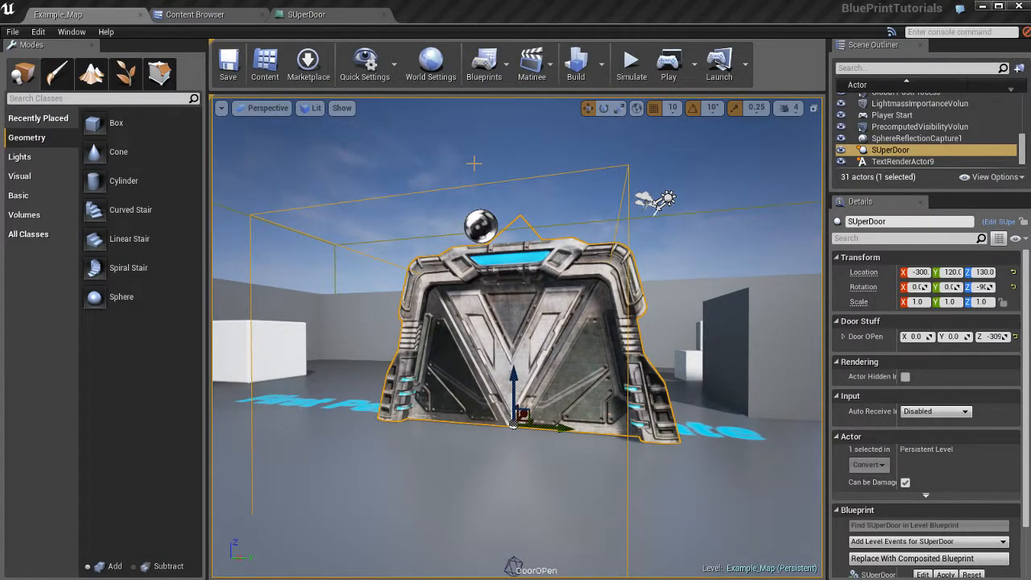
pyautogui.moveTo(530, 249); pyautogui.dragTo(546, 247, button='right')
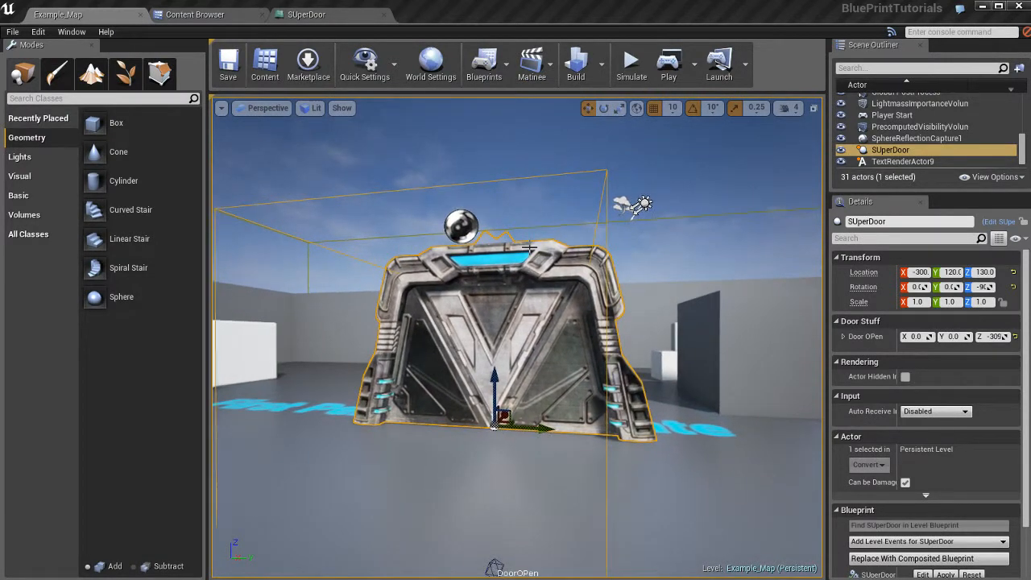
# Play-test the level by walking up to the door to view its opening and steam effect, back away and end the session
pyautogui.hotkey('alt', 'p')
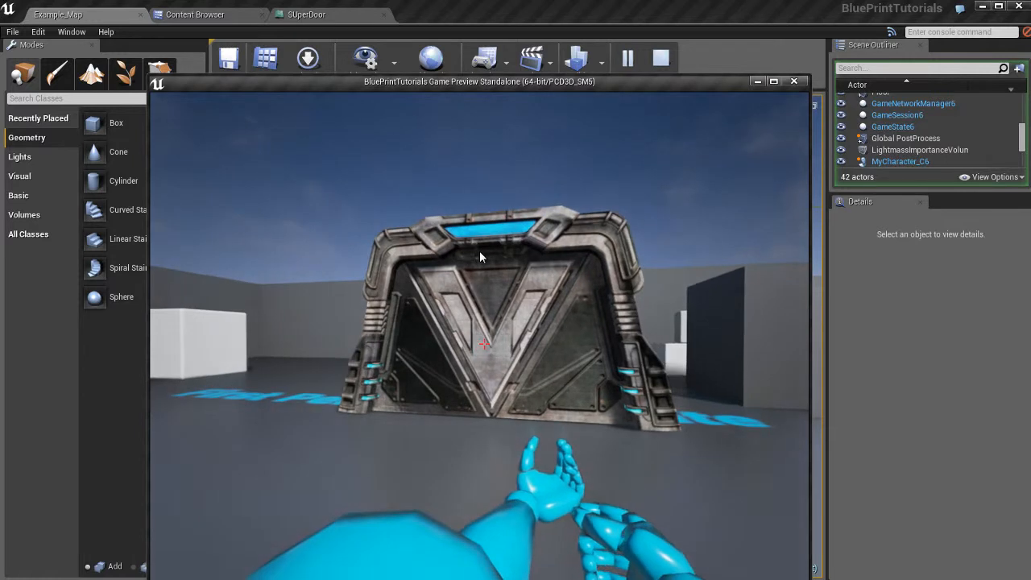
pyautogui.press('w')
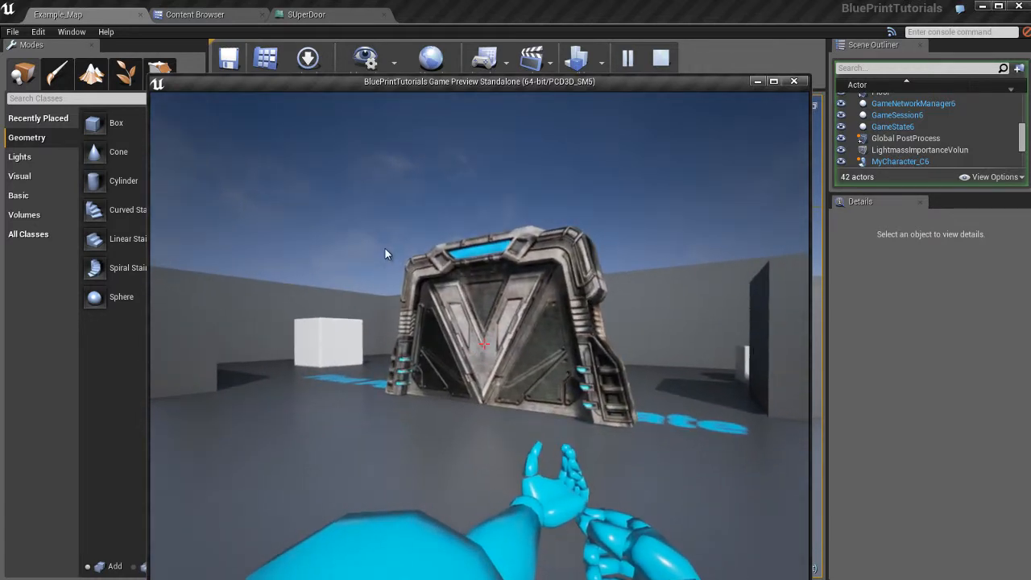
pyautogui.press('w')
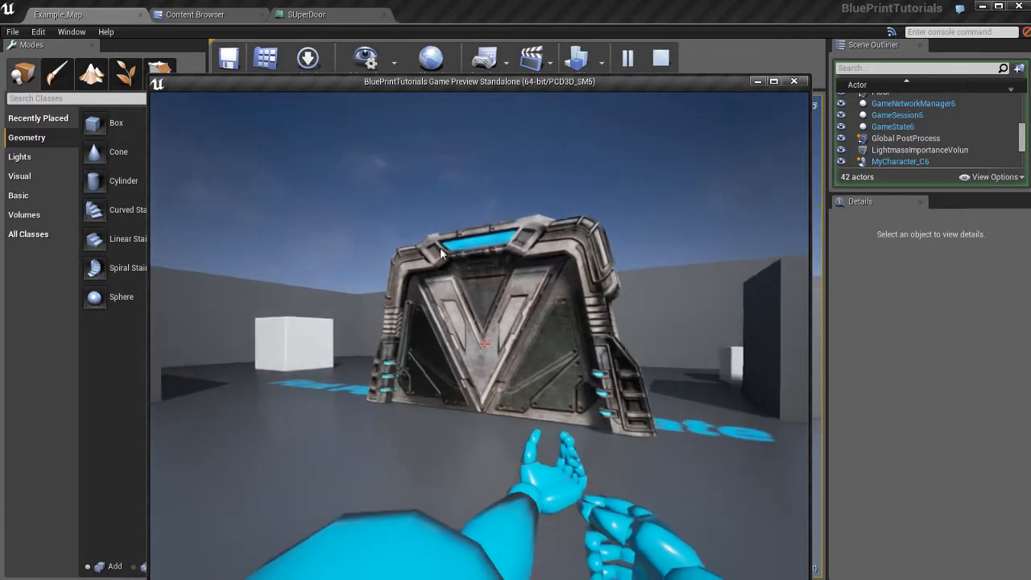
pyautogui.press('w')
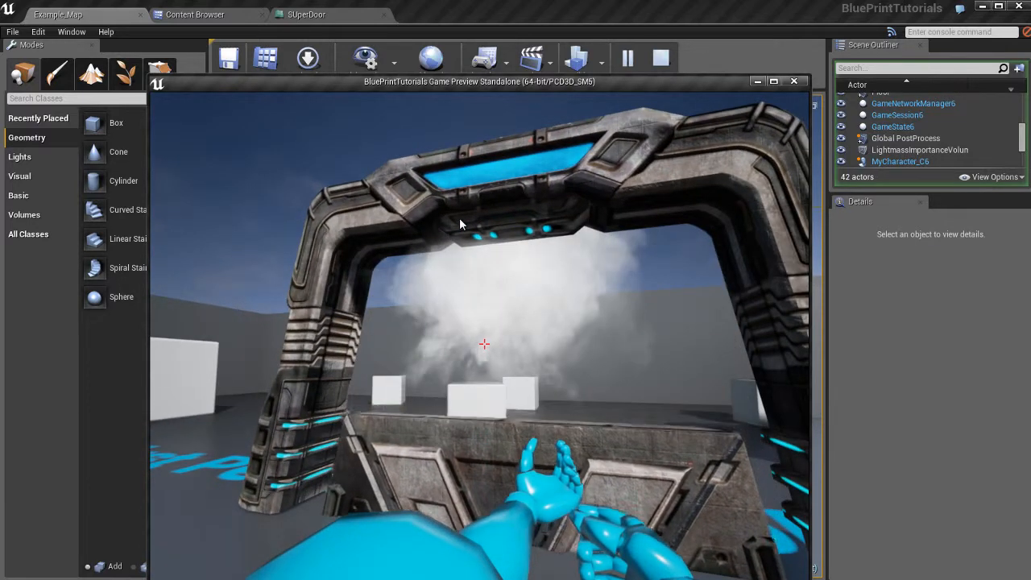
pyautogui.press('s')
pyautogui.press('Escape')
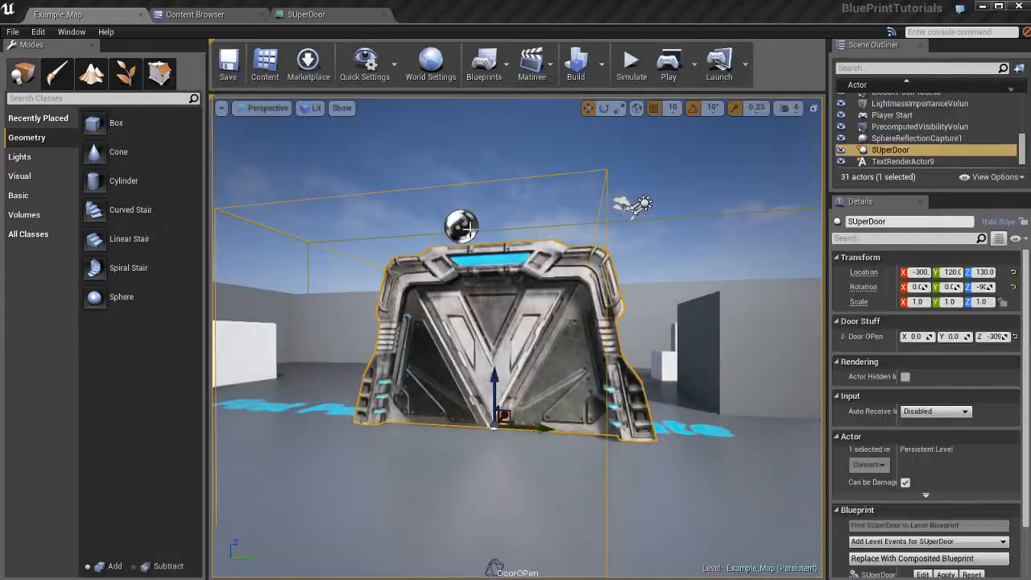
# Open the SUperDoor blueprint's Event Graph and bring the Door_Movement timeline nodes into view
pyautogui.click(338, 16)
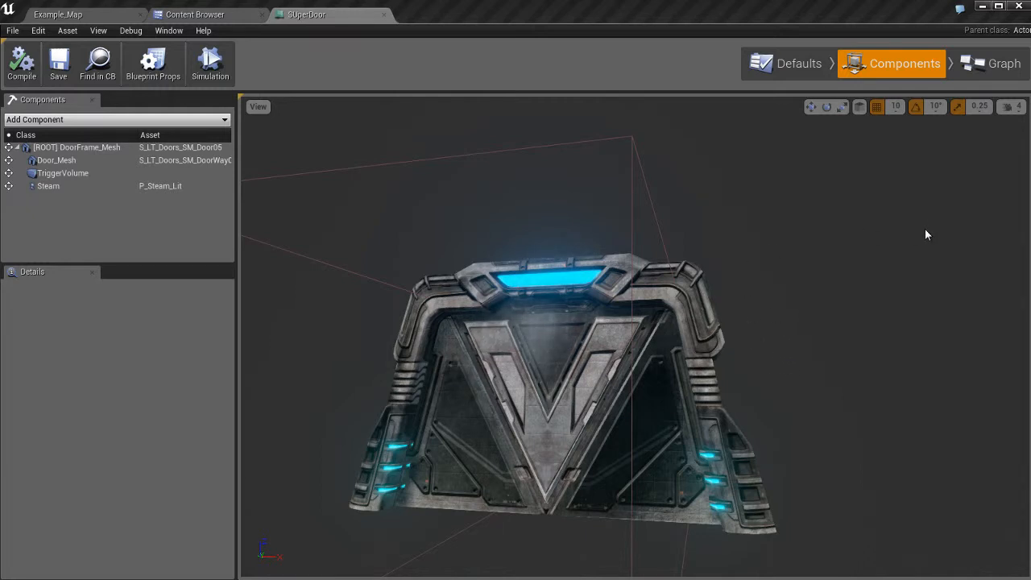
pyautogui.click(990, 64)
pyautogui.moveTo(552, 401); pyautogui.dragTo(576, 400, button='right')
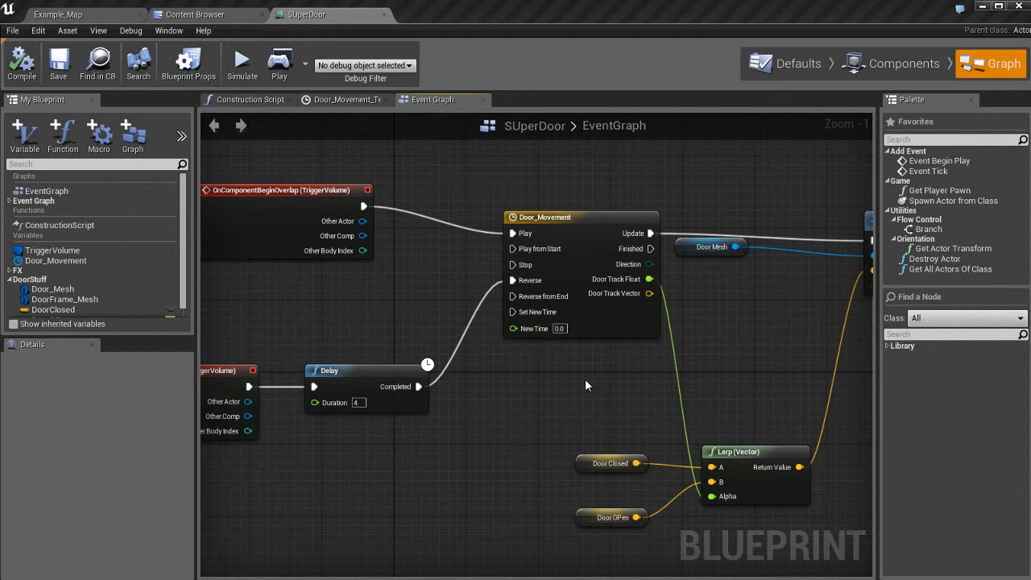